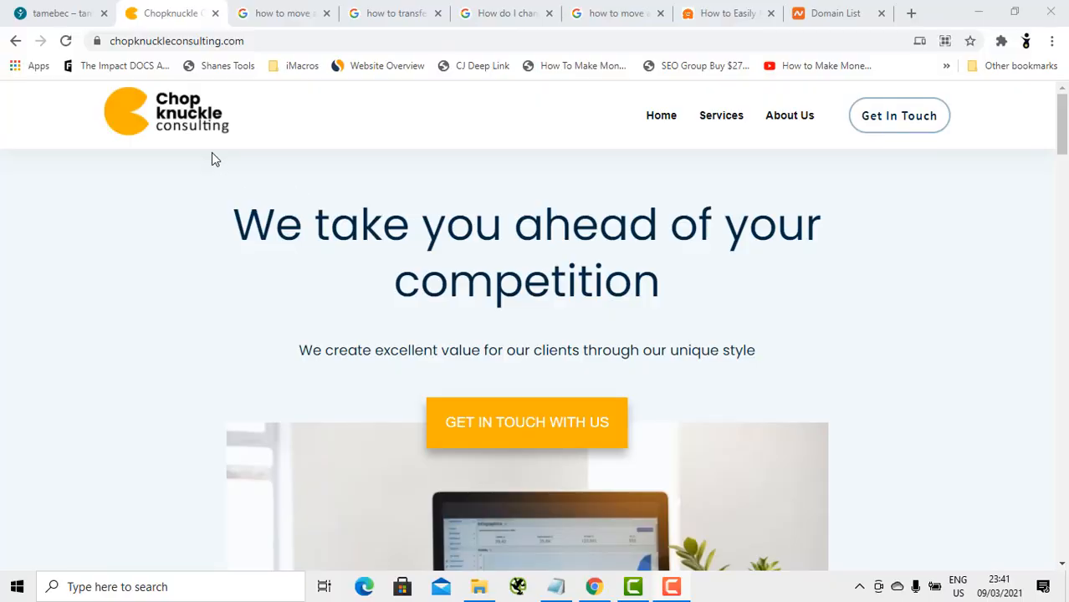
- Compare the homepages of tamebectechacademy.com and chopknuckleconsulting.com in their open tabs
click(55, 8)
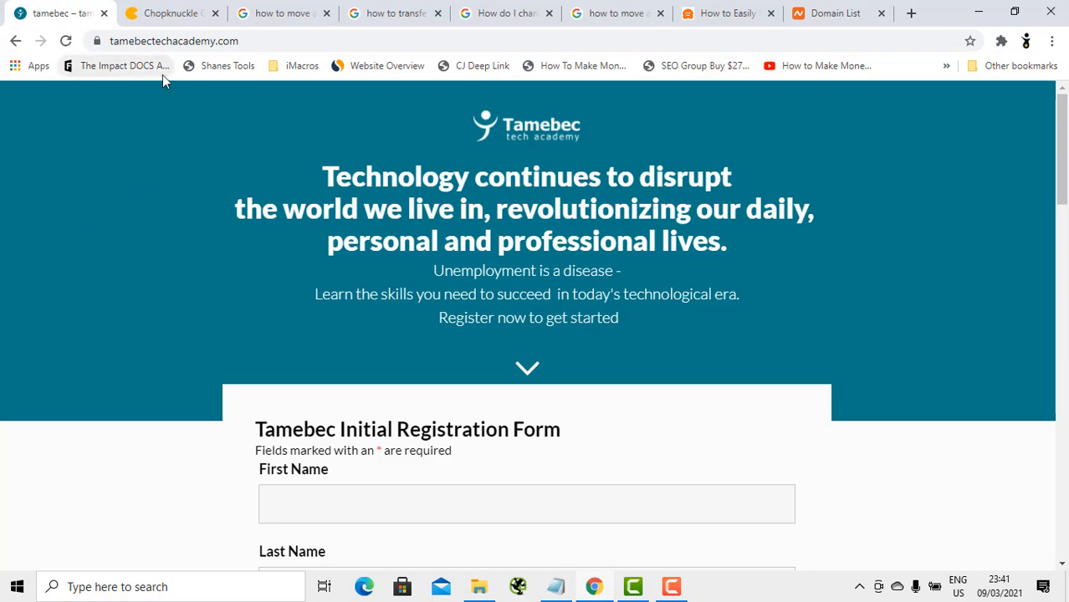
click(165, 10)
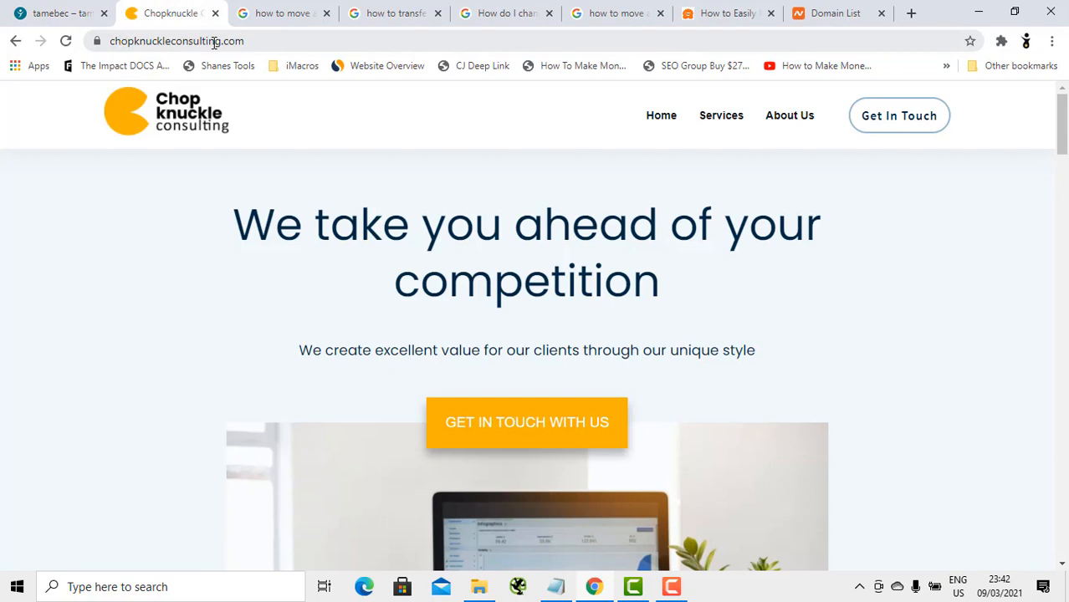
click(70, 12)
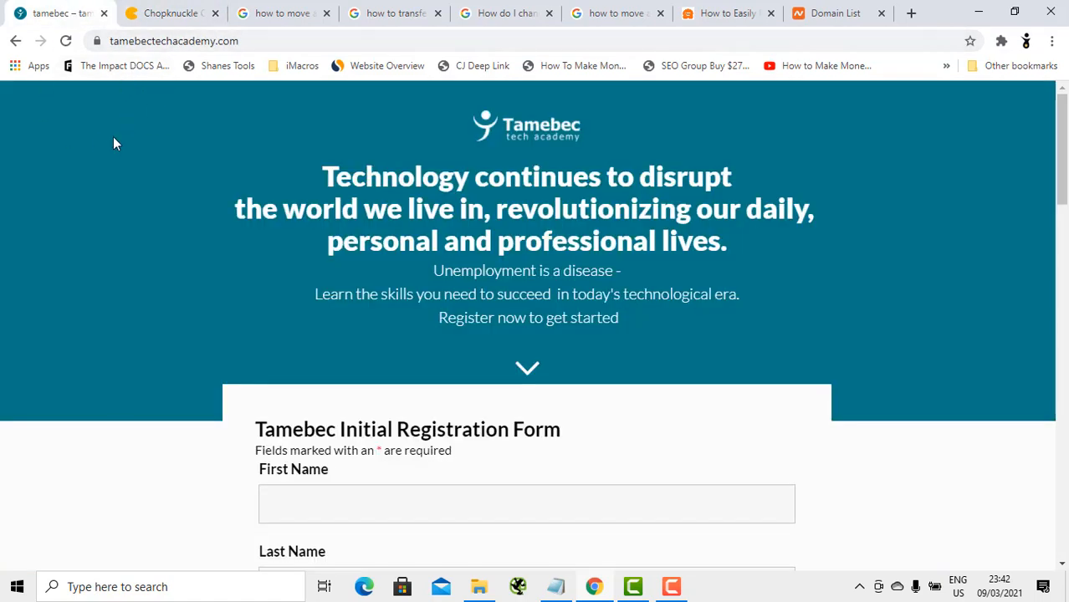
click(167, 42)
click(165, 23)
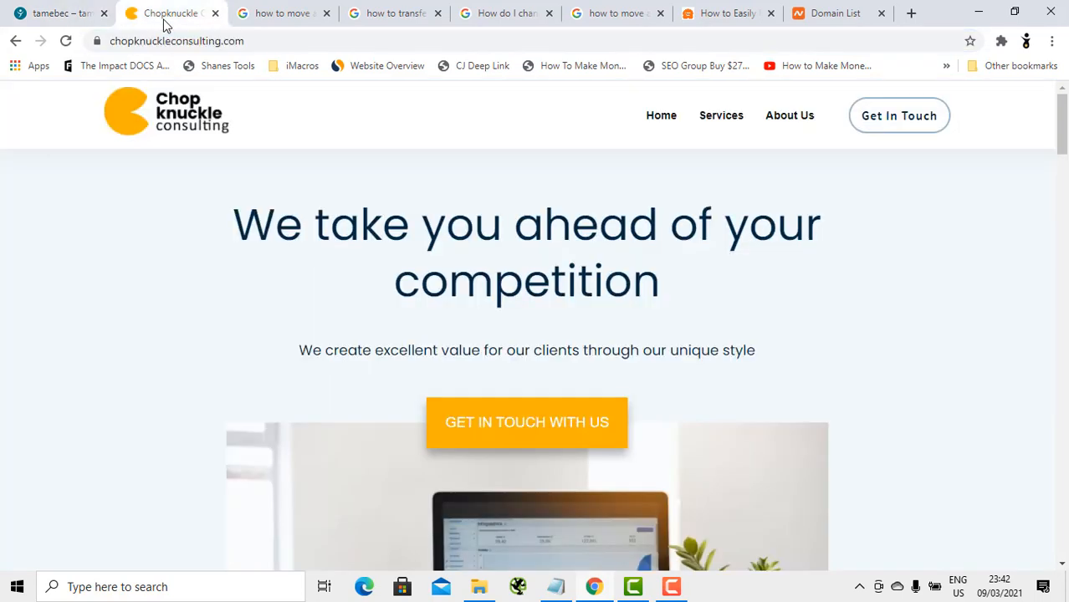
- Copy the Chopknuckle Consulting site's address and look back at the Tamebec Tech Academy site
click(169, 40)
key(ctrl+c)
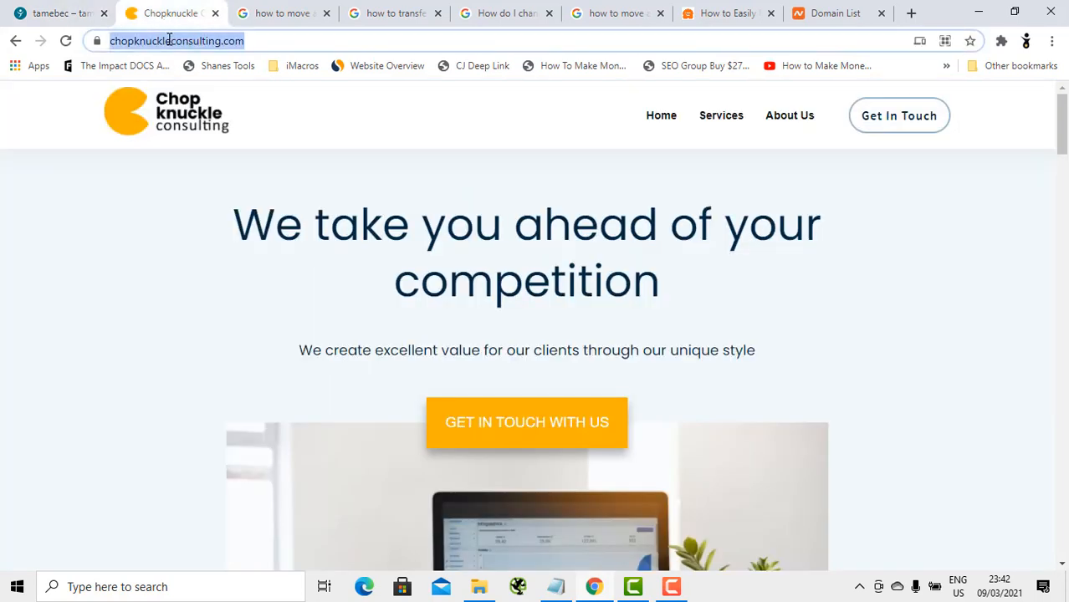
click(41, 11)
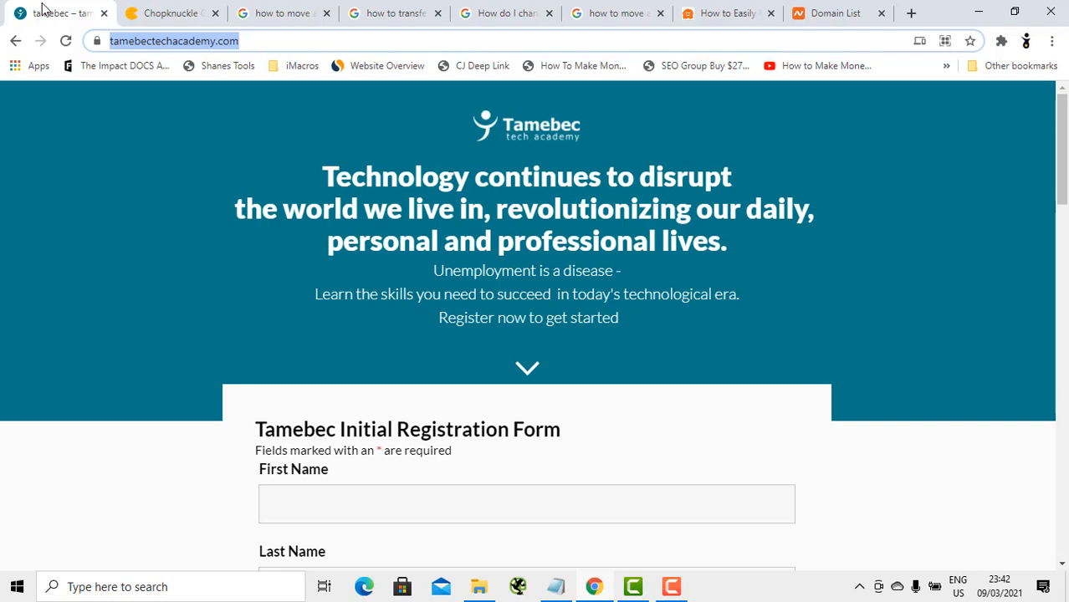
click(157, 12)
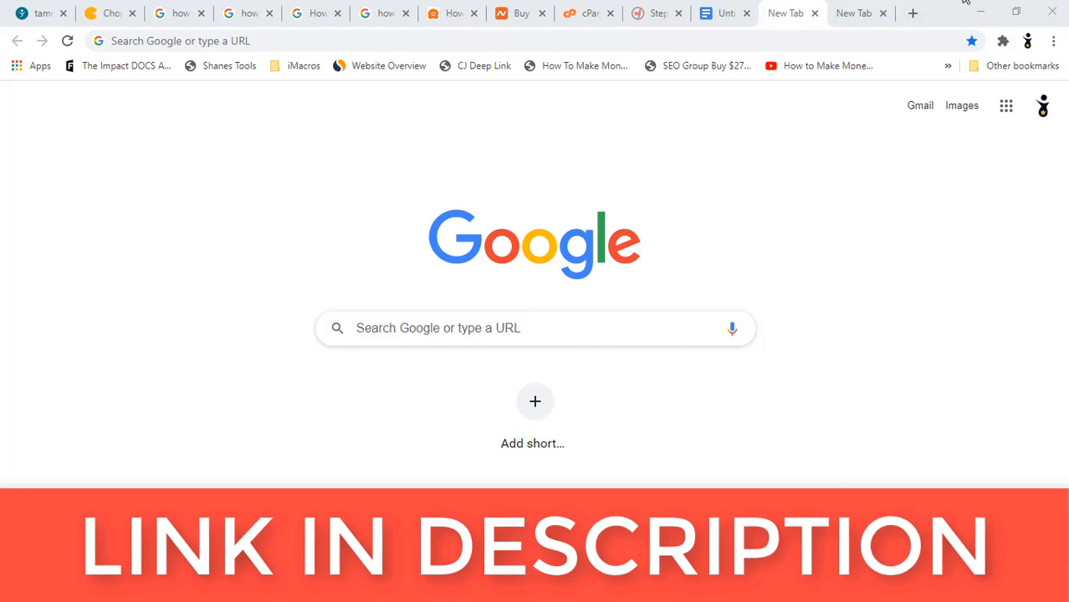
click(847, 19)
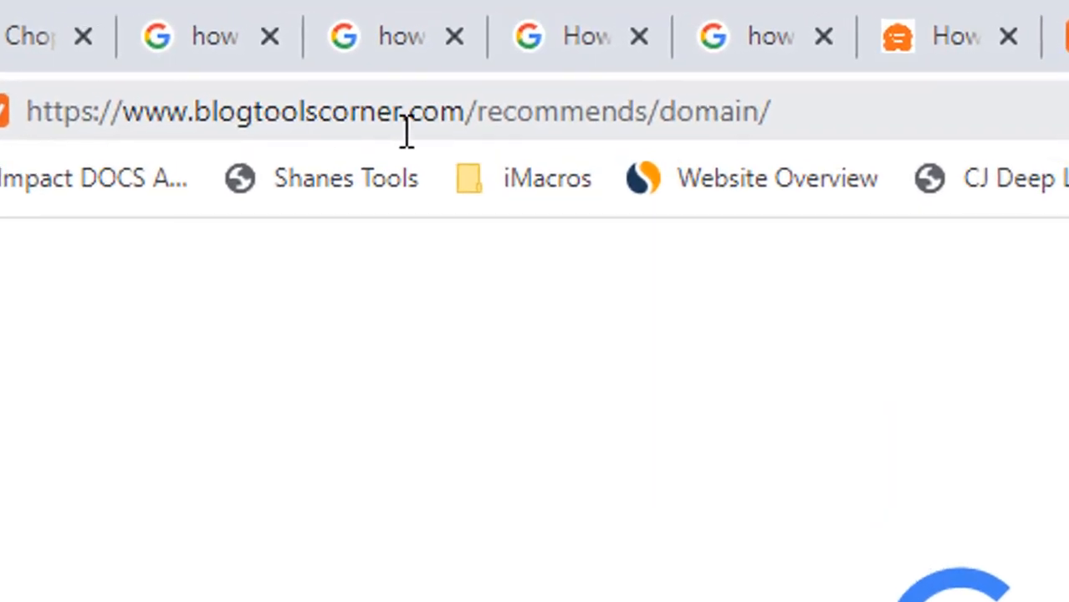
click(849, 102)
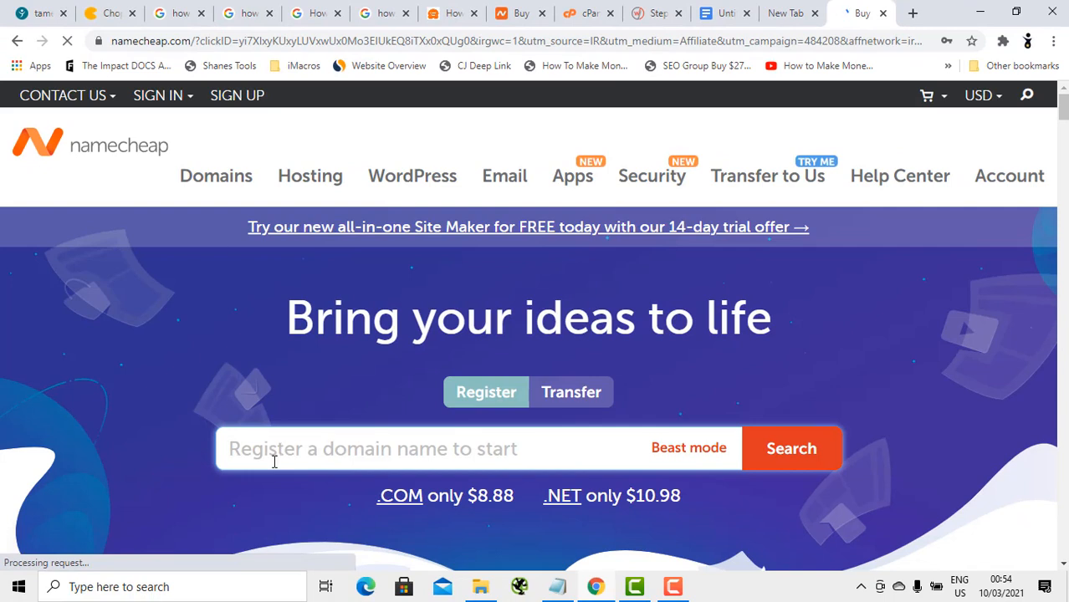
click(273, 462)
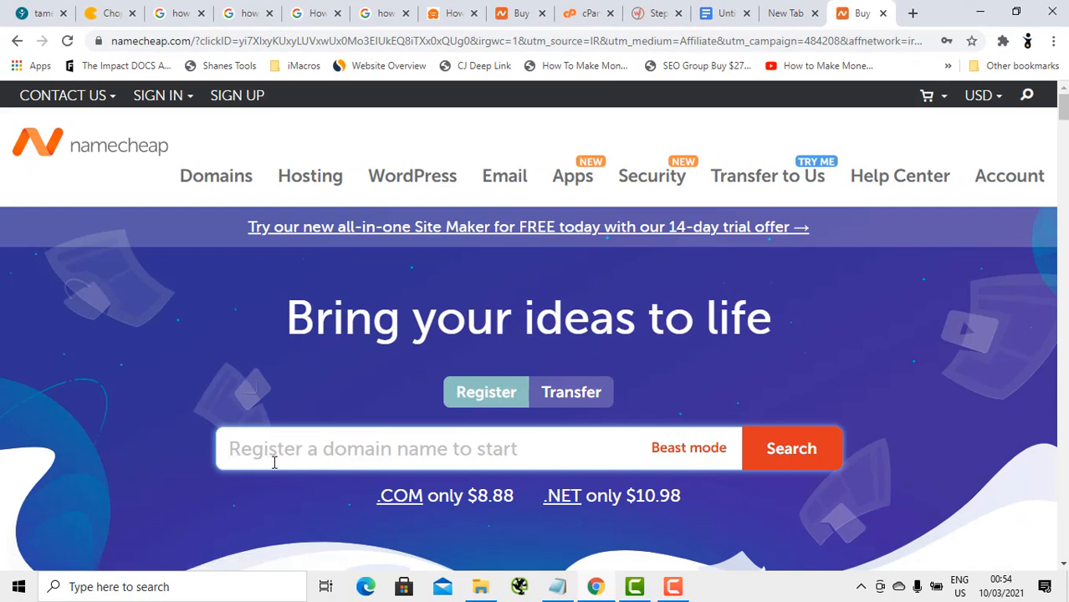
key(ctrl+v)
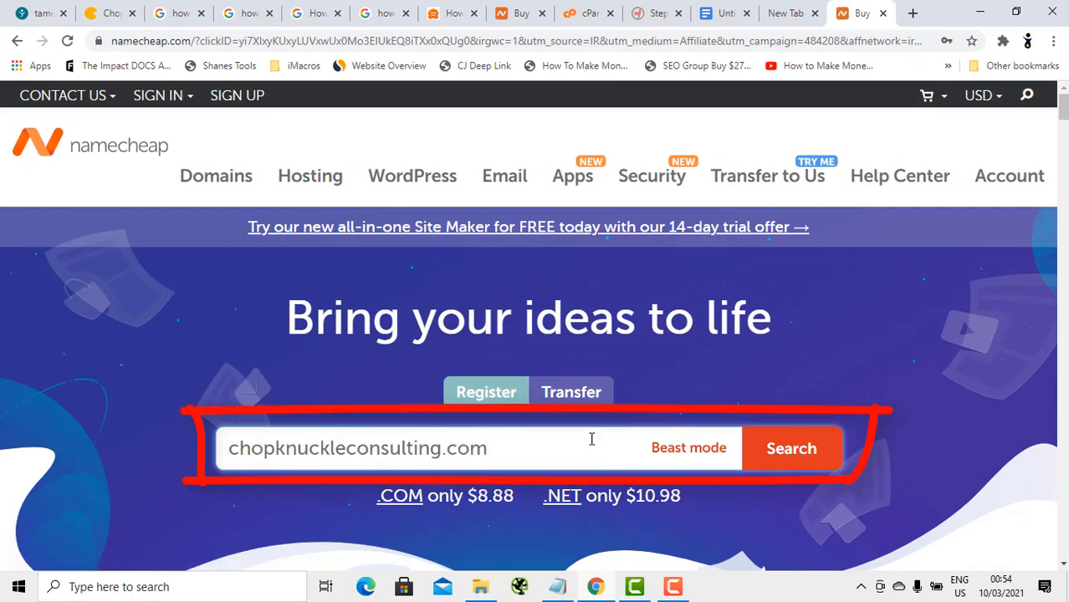
click(777, 454)
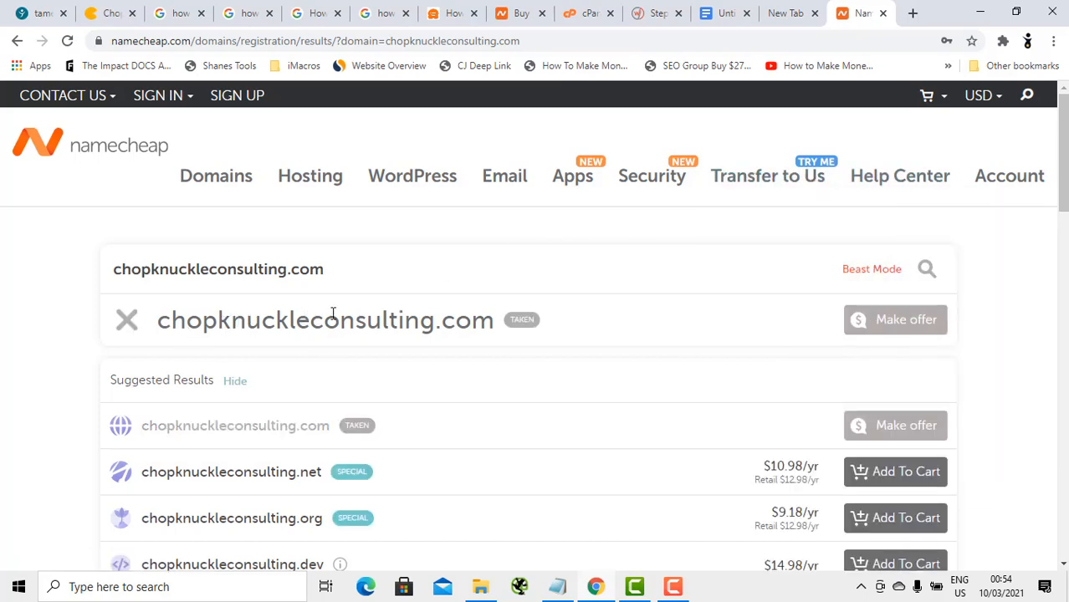
- Check the availability of chopknuckleconsulting.com and the suggested alternatives, and add chopknuckleconsulting.net to the cart
mouse_move(523, 322)
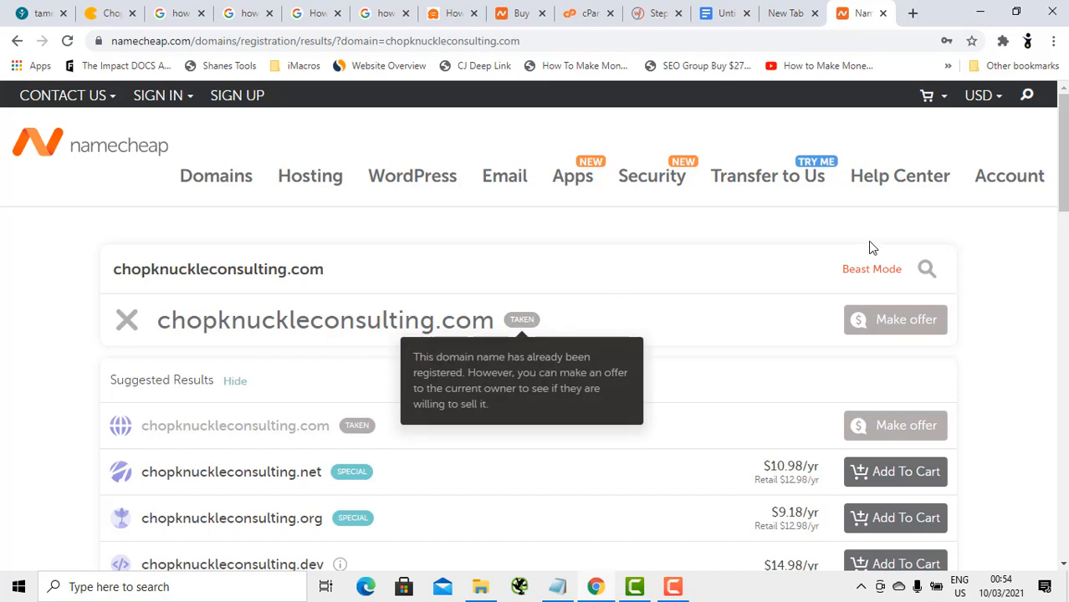
scroll(1055, 220, down, 1)
scroll(1055, 221, up, 1)
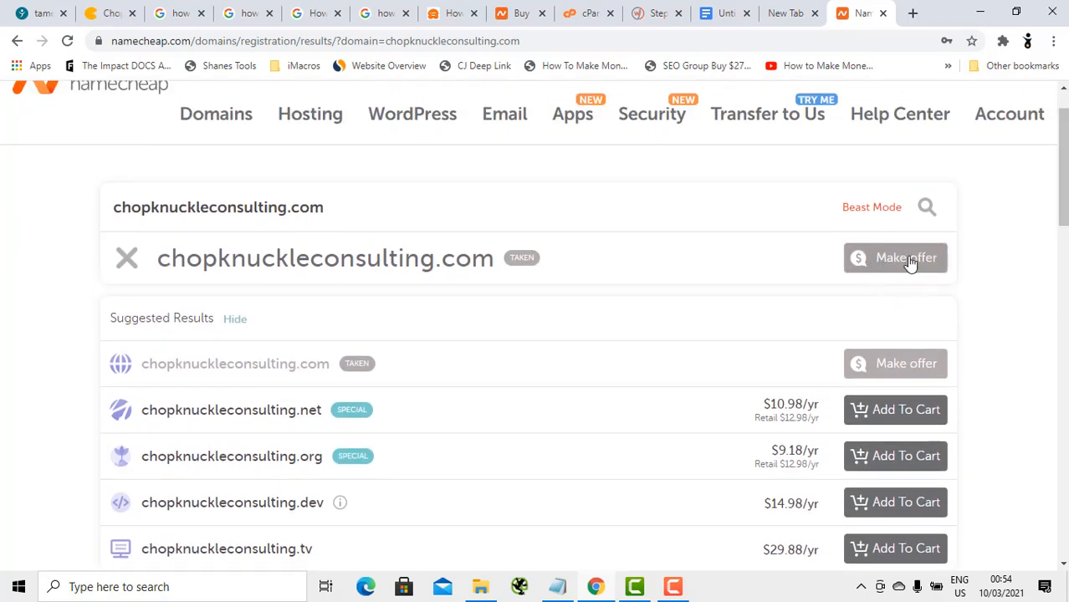
scroll(945, 324, down, 1)
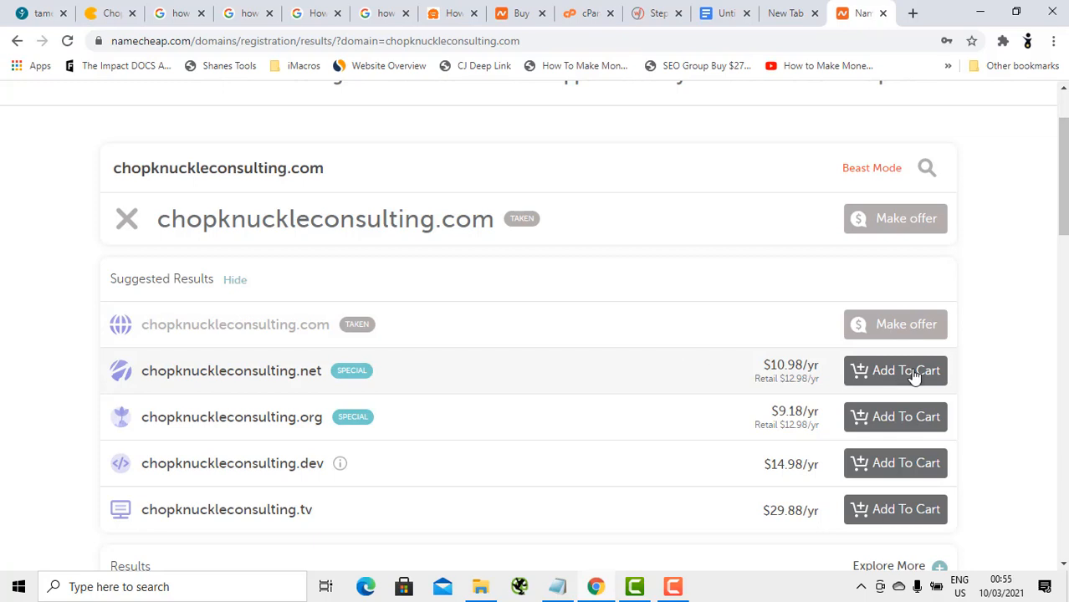
click(882, 375)
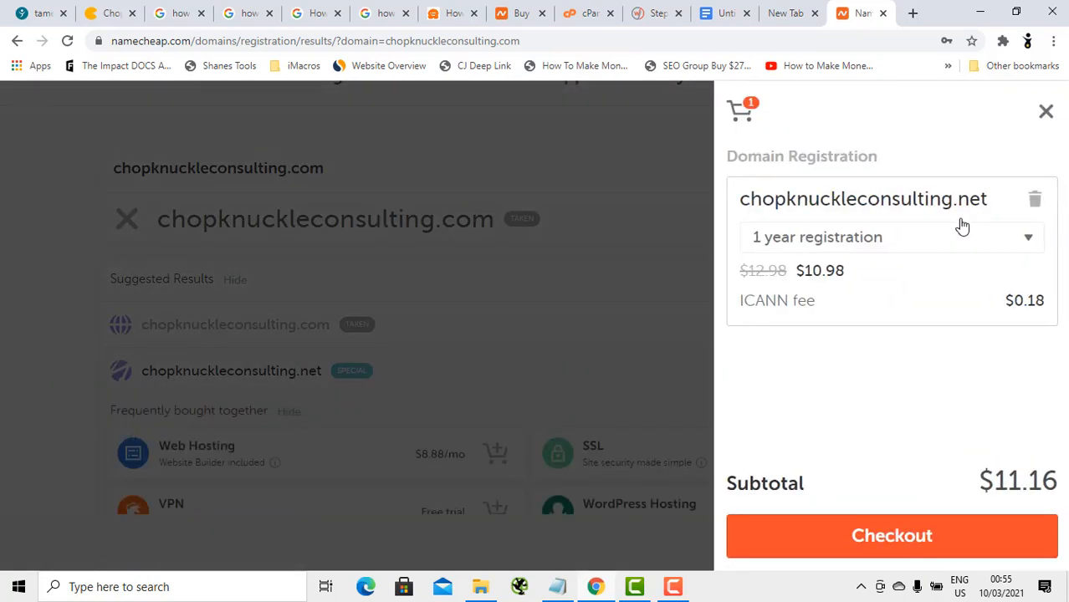
- Check out the cart, confirm the order and review the fields for creating a Namecheap account
click(847, 542)
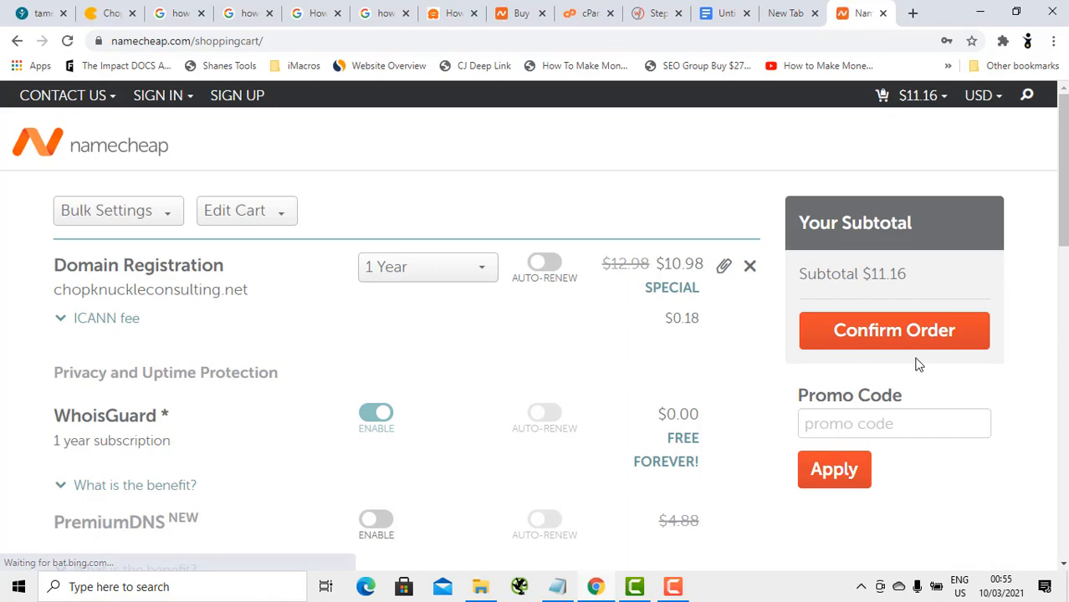
click(881, 336)
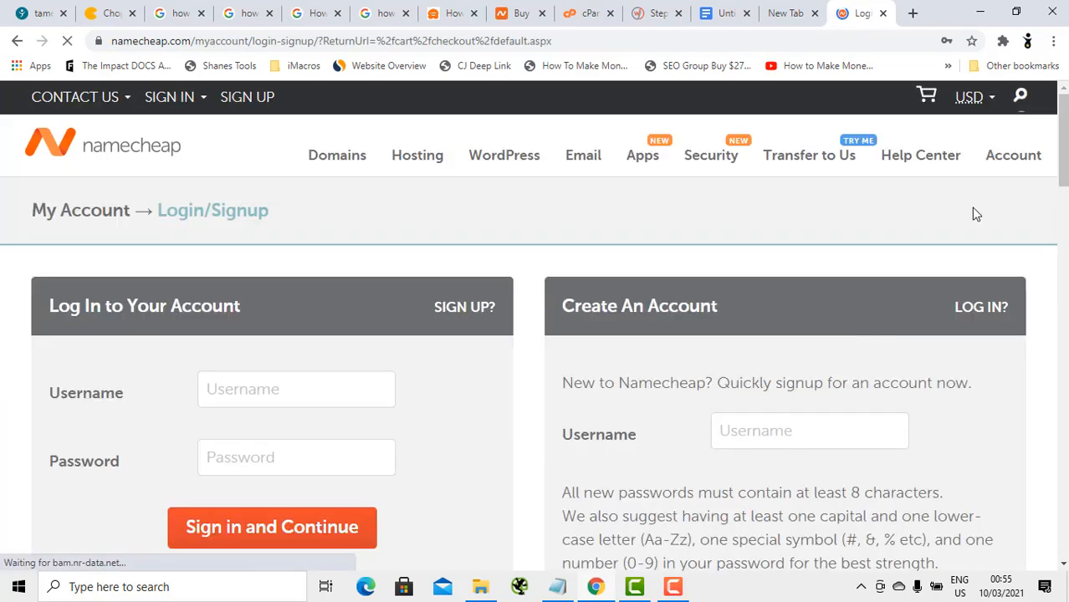
drag(1064, 142, 1063, 183)
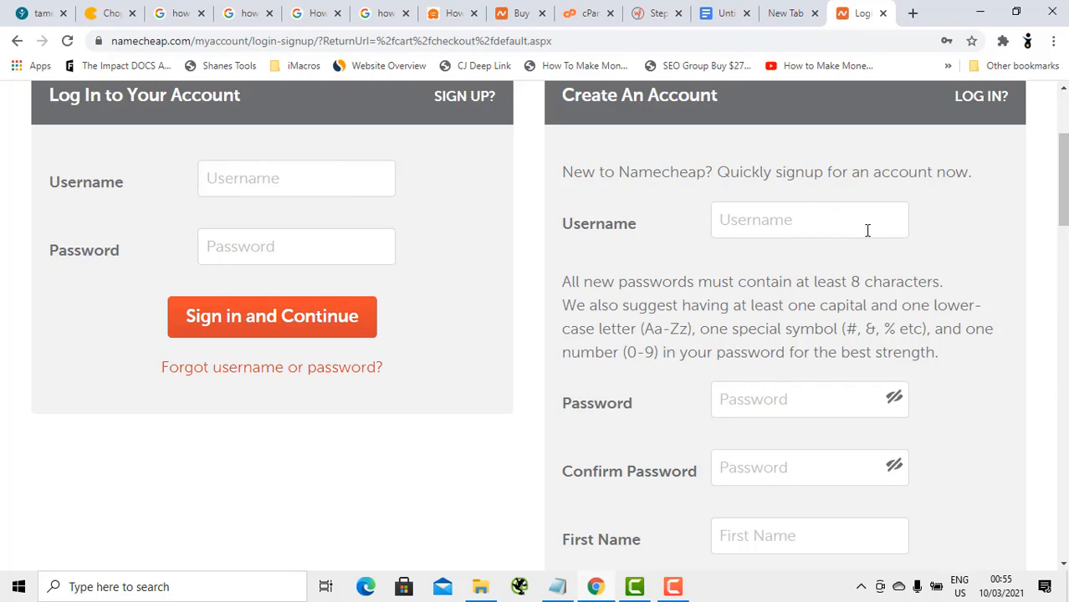
drag(1063, 184, 1064, 142)
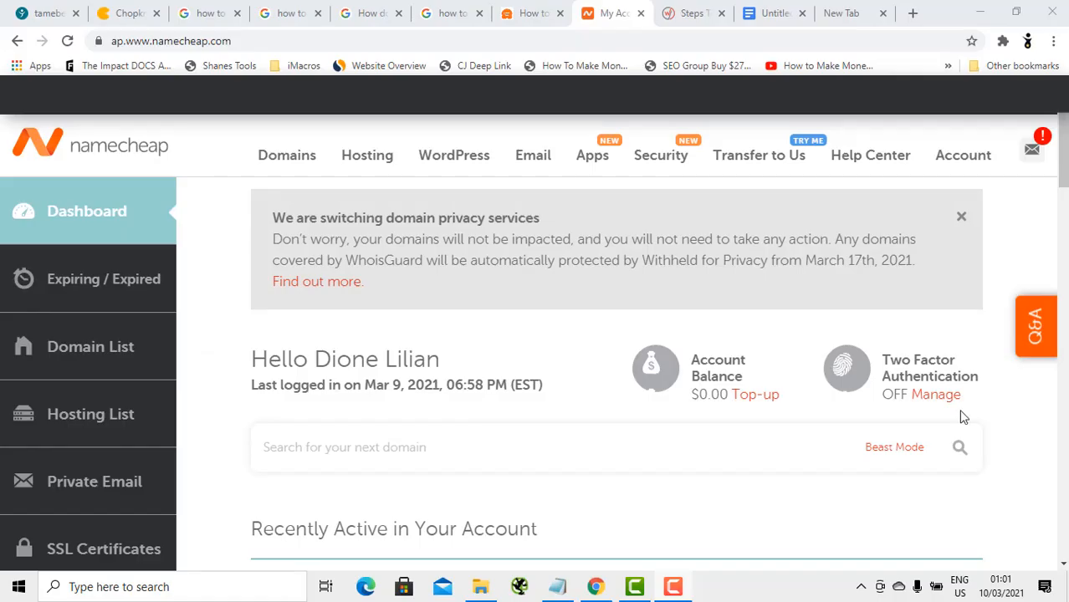
- Review the Namecheap account dashboard and open cPanel for the makeupexpert.website hosting subscription
scroll(617, 352, down, 3)
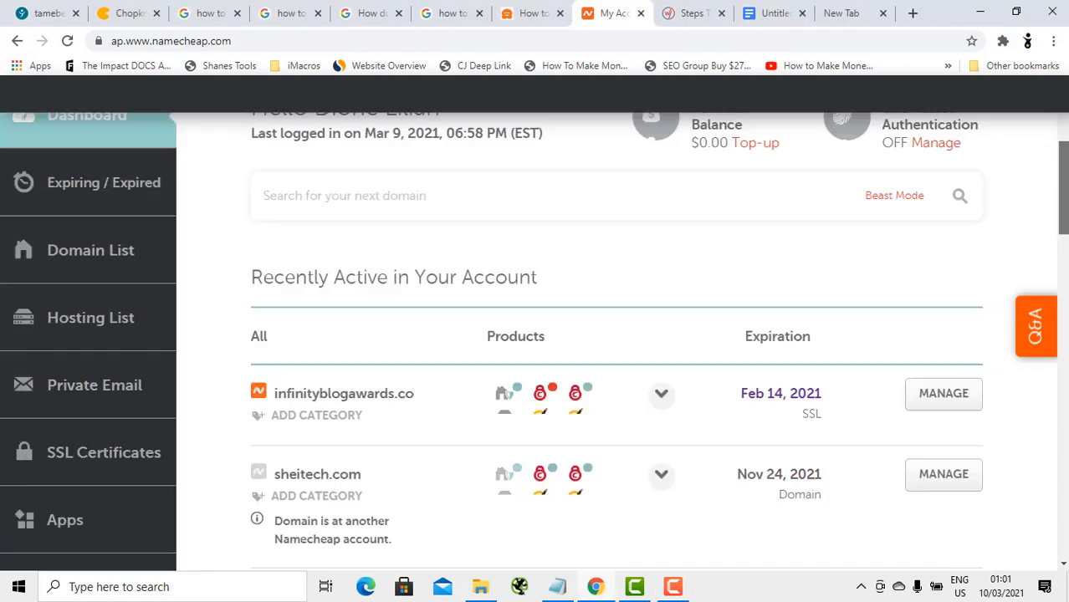
scroll(617, 341, up, 3)
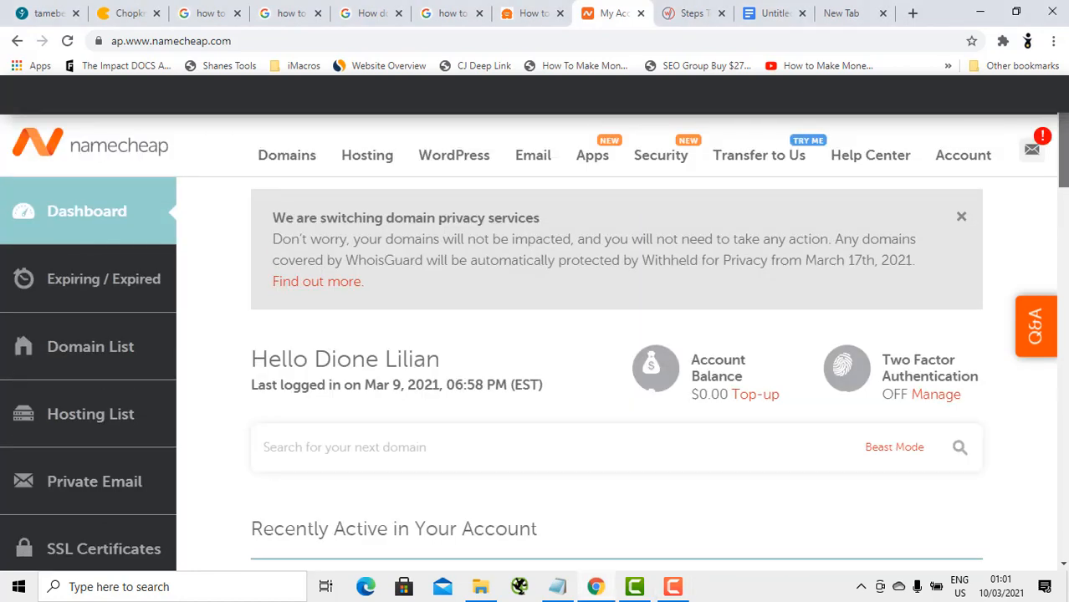
scroll(528, 336, down, 1)
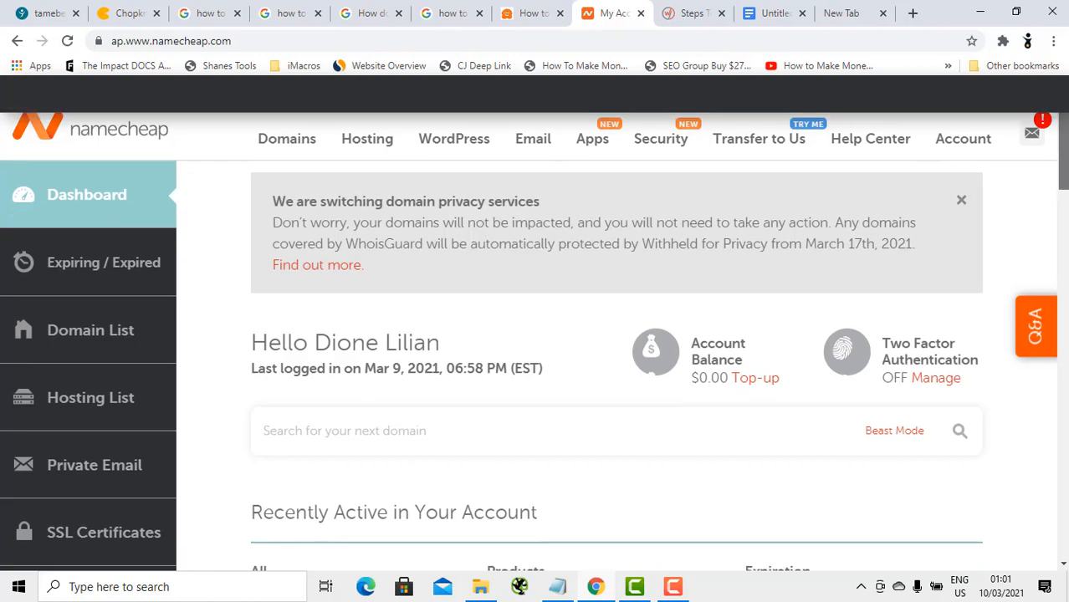
click(85, 401)
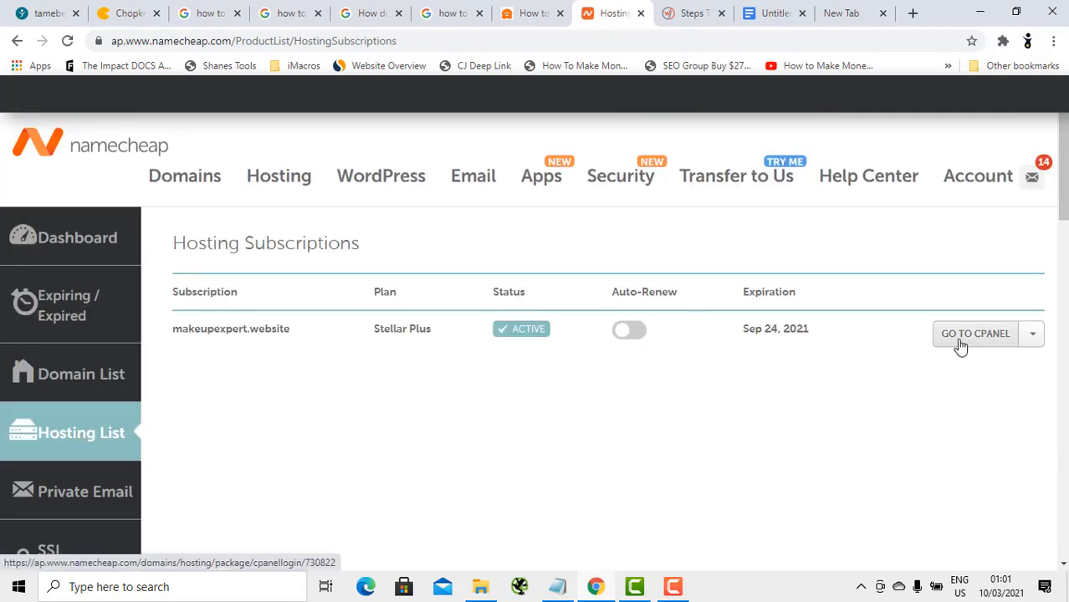
click(961, 338)
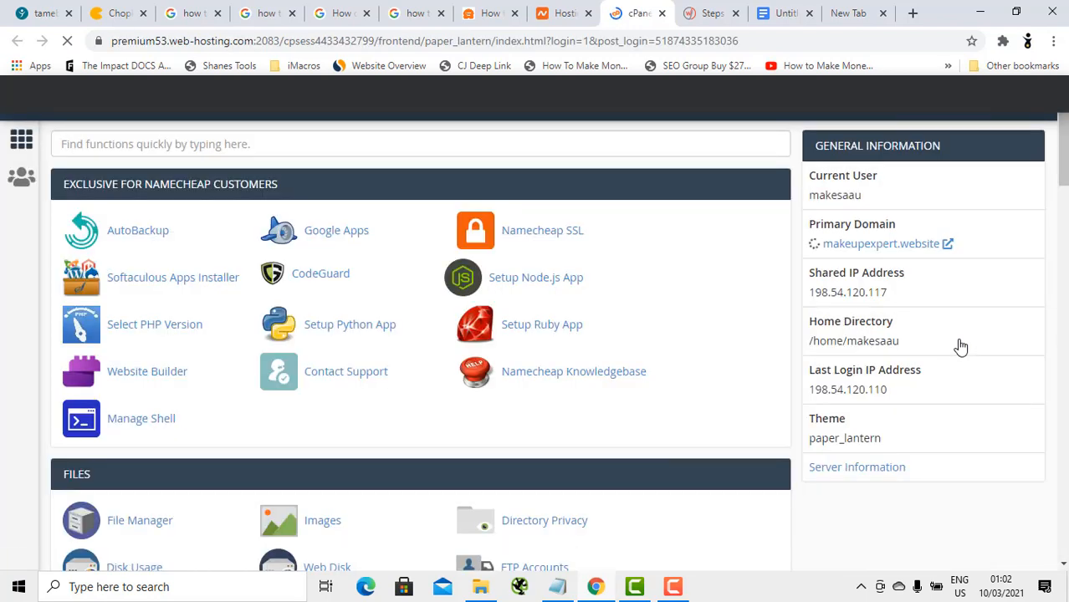
- Search the cPanel functions for "ad" and open Addon Domains
click(394, 143)
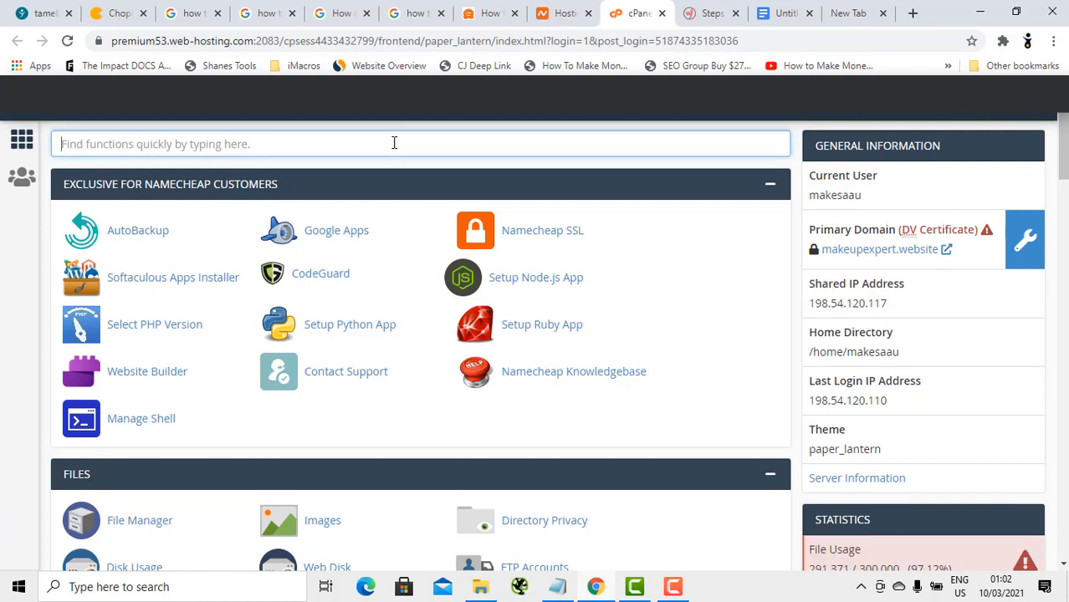
text(ad)
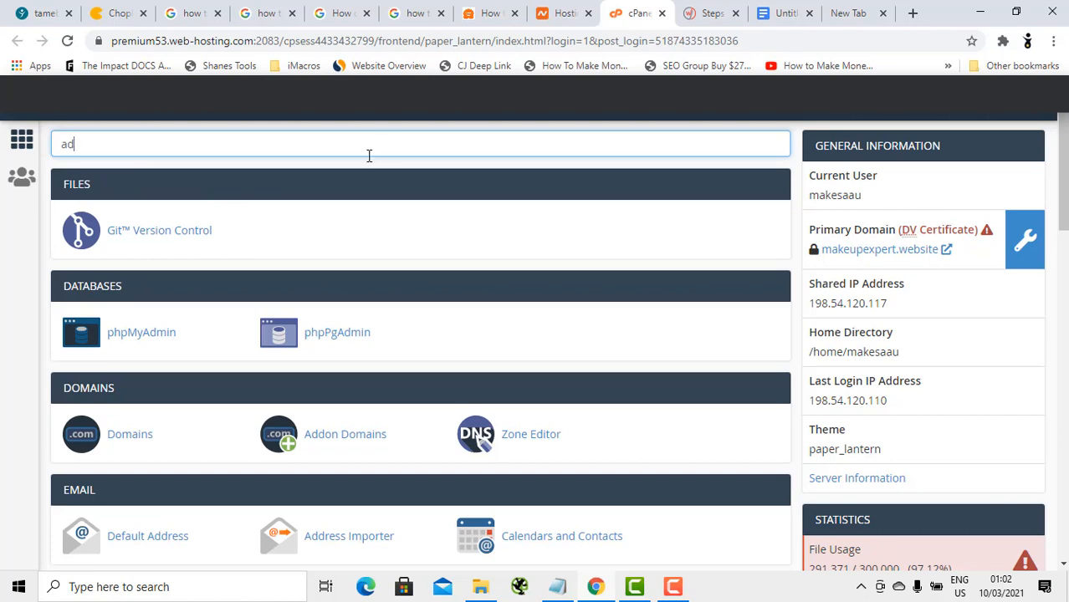
click(324, 444)
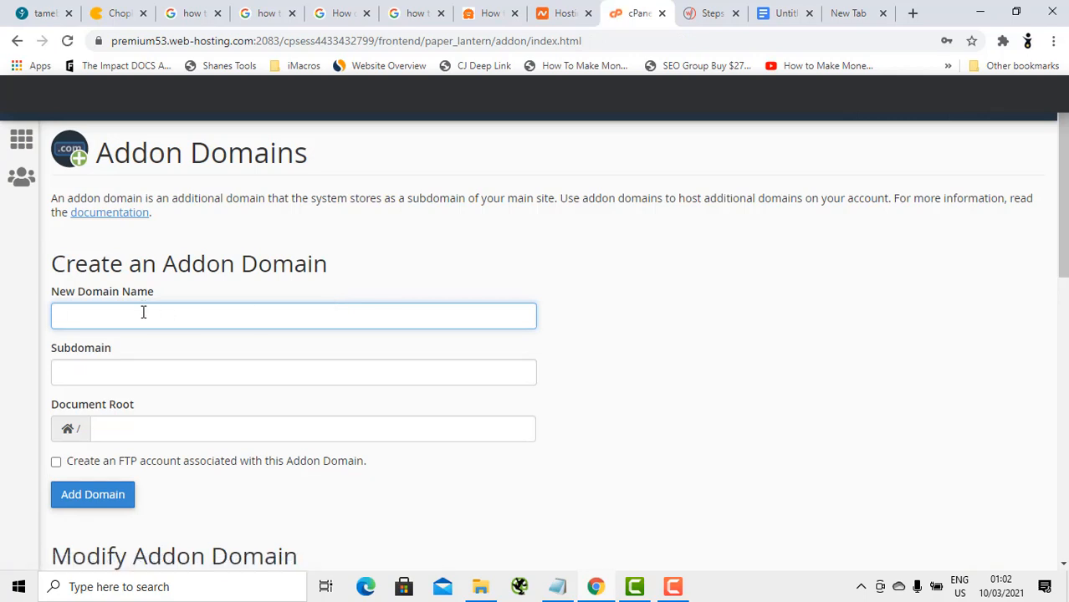
- Enter chopknuckleconsulting.com as the new addon domain name and look through the list of existing addon domains
text(chopknuckleconsulting.com)
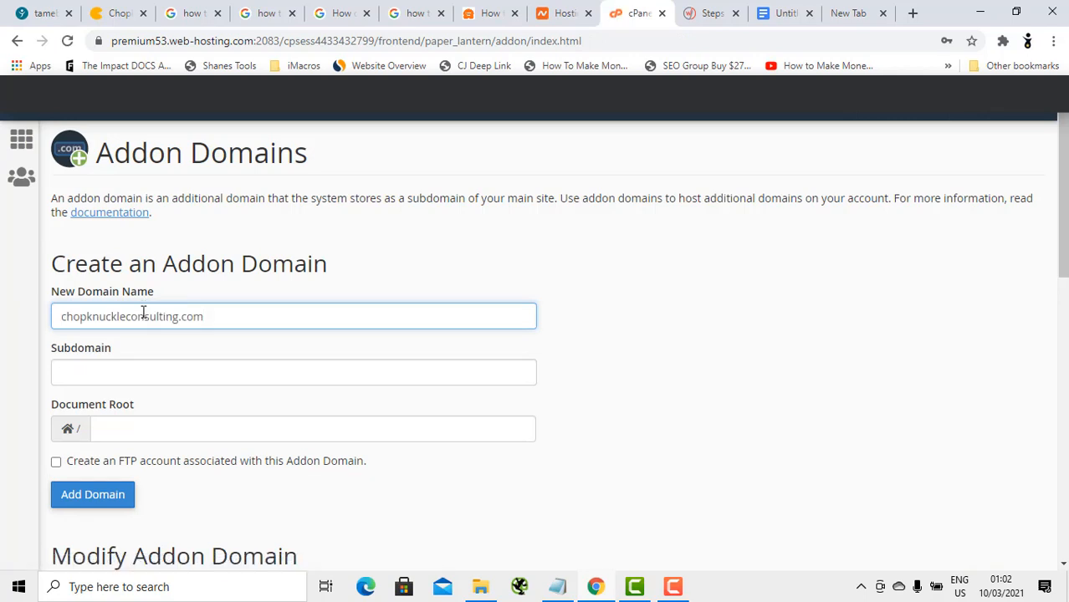
click(113, 381)
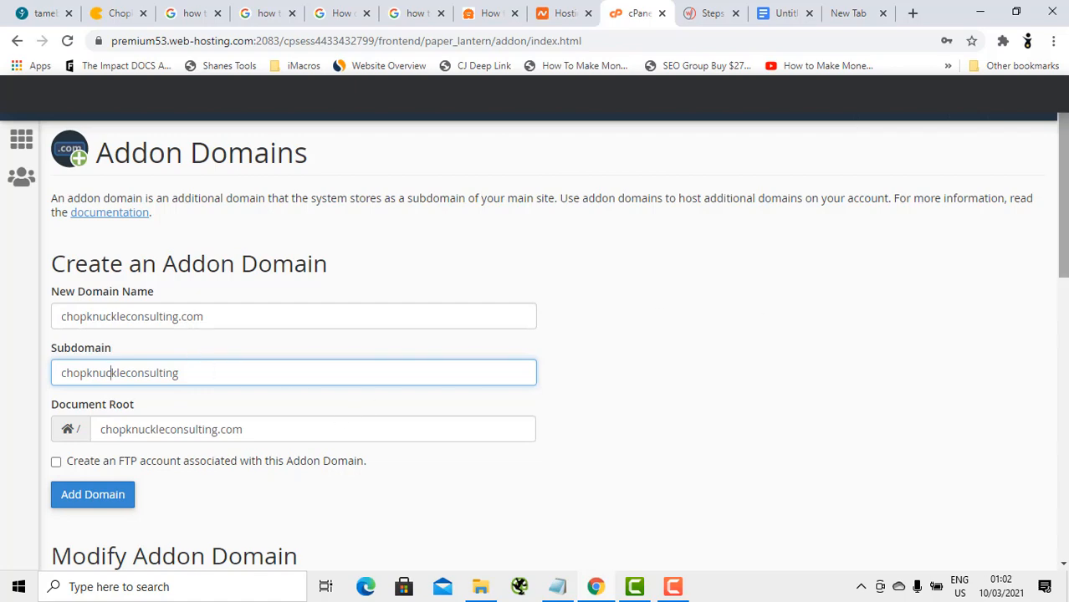
scroll(557, 351, down, 4)
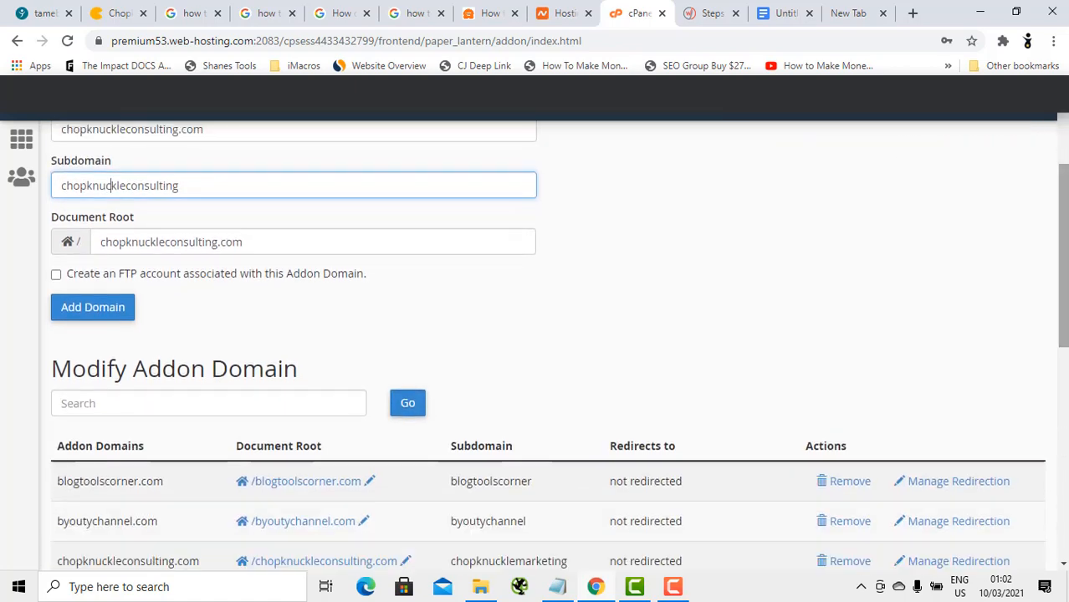
scroll(452, 358, down, 3)
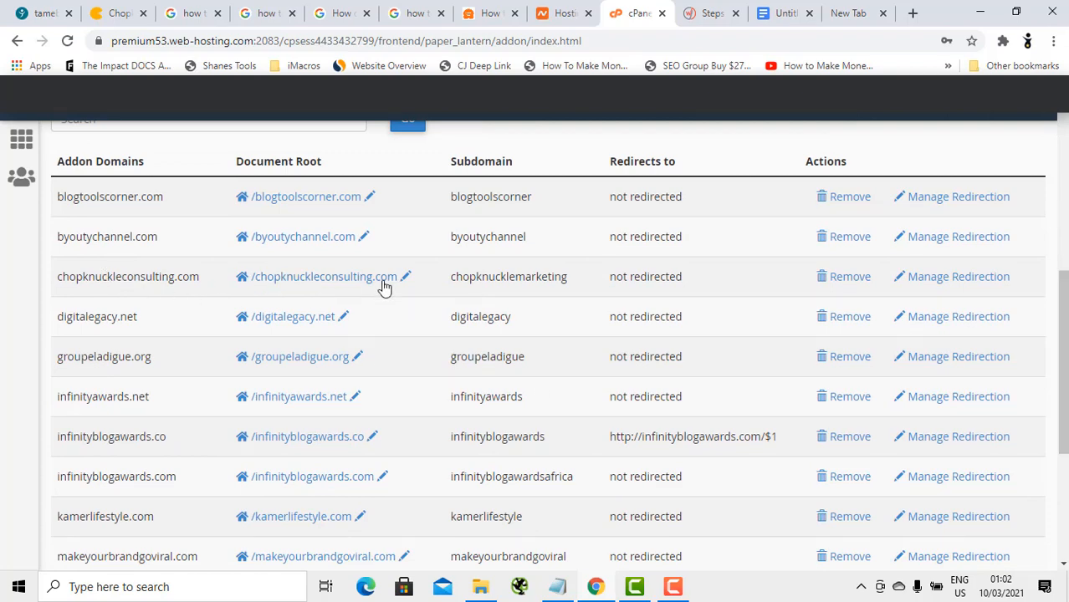
drag(1062, 361, 1062, 181)
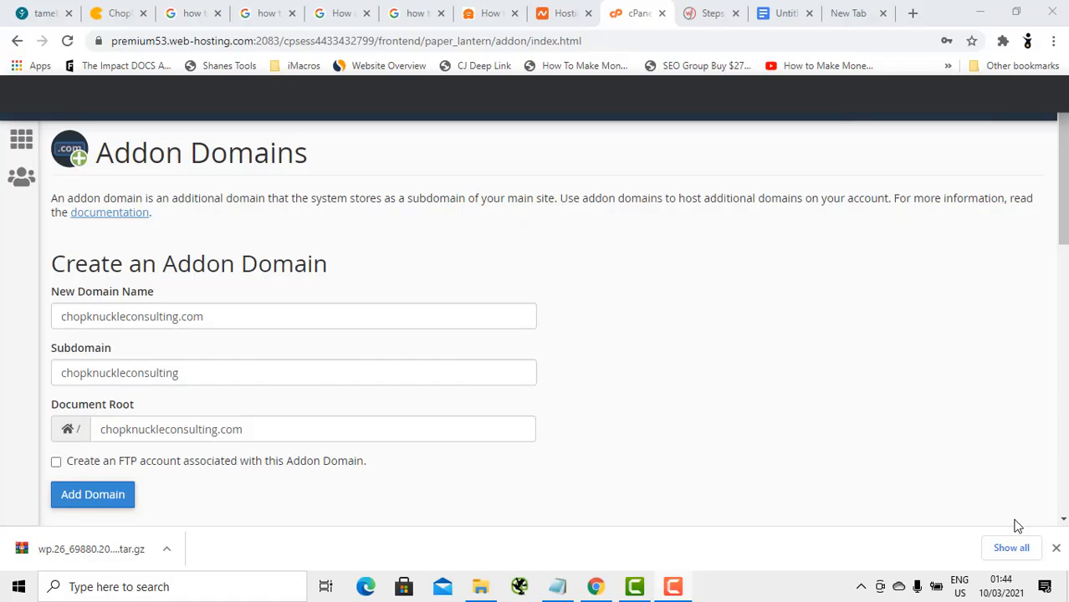
- Return to the cPanel home page and open the Softaculous Apps Installer
click(44, 115)
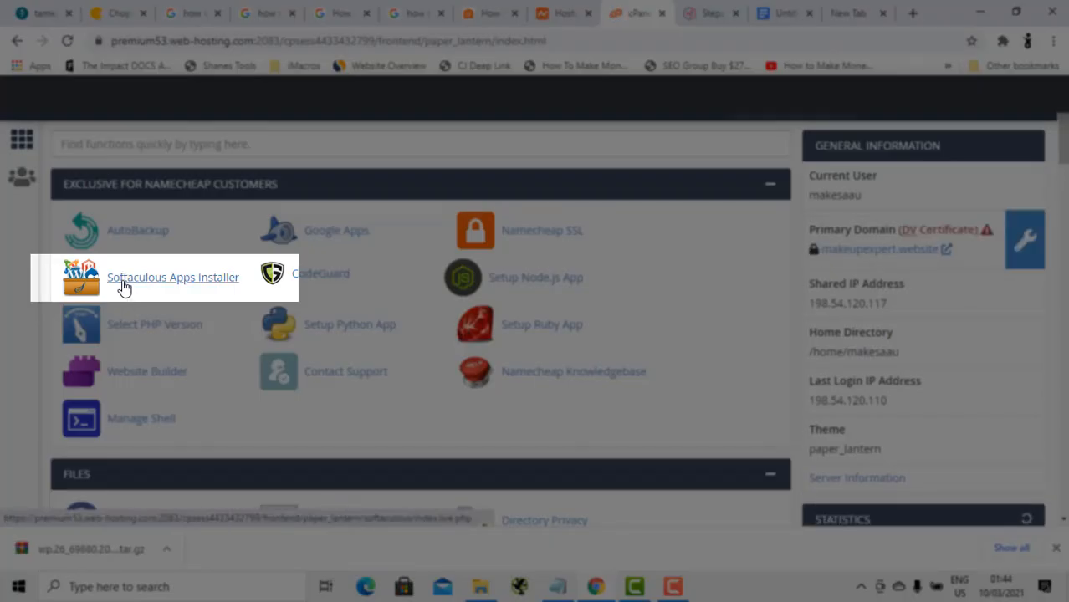
click(124, 287)
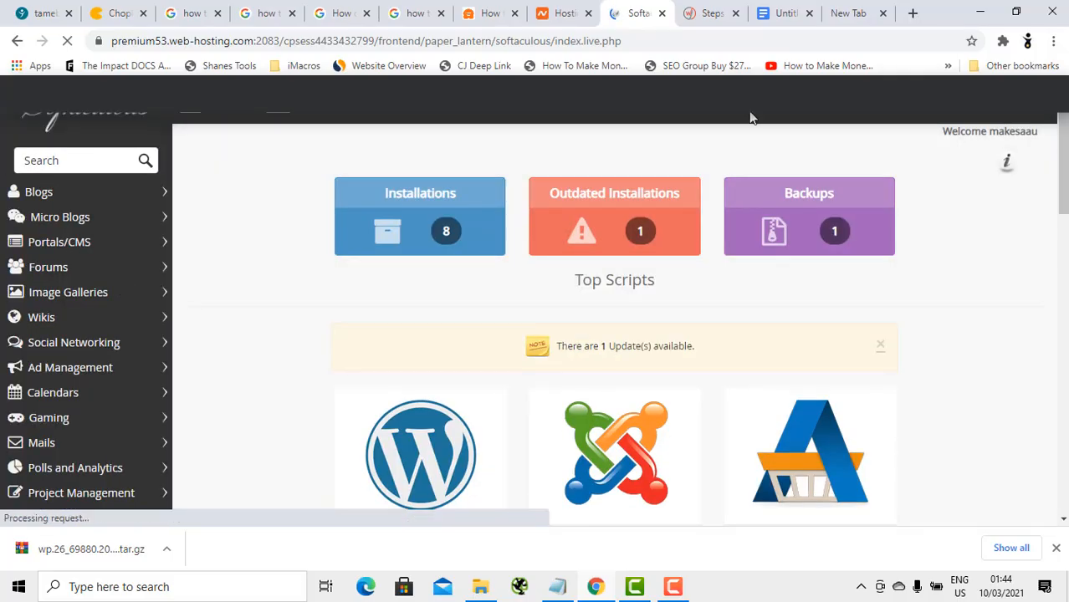
- Open the list of Softaculous installations and start cloning the tamebectechacademy.com WordPress installation
click(869, 115)
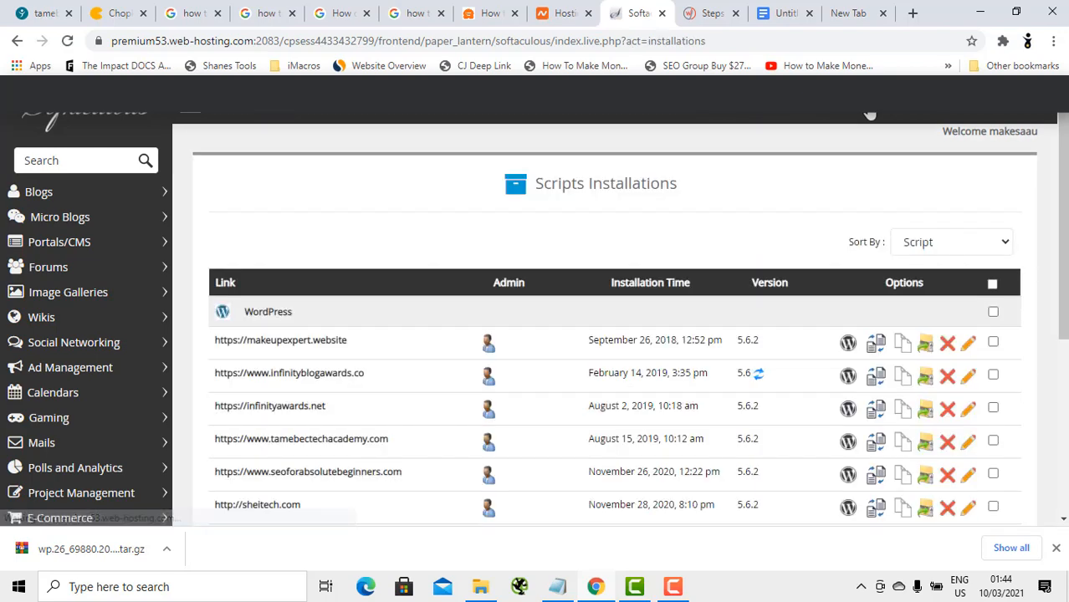
scroll(878, 136, down, 1)
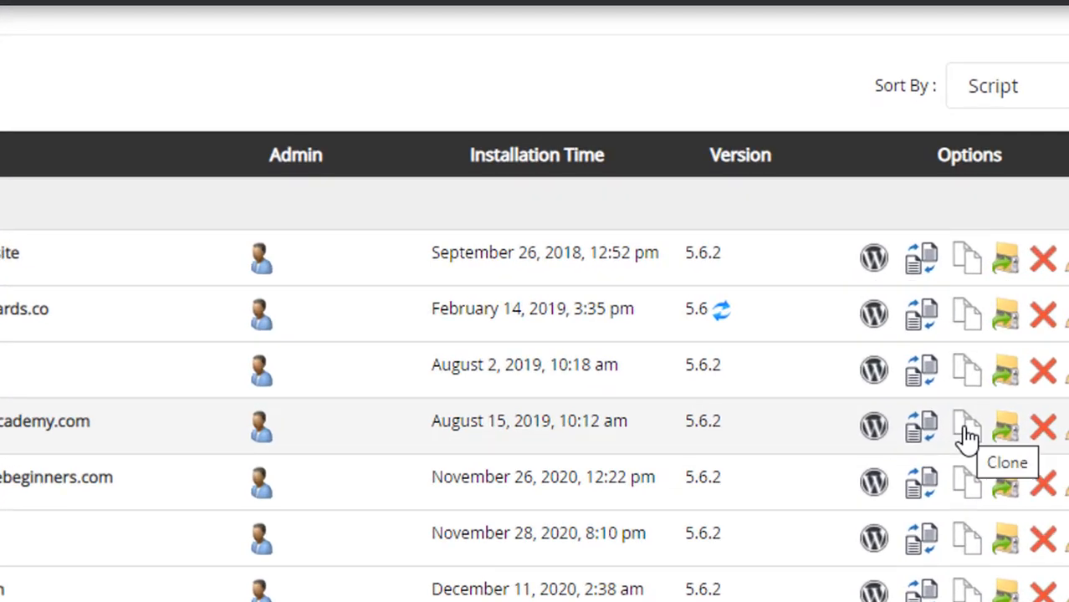
click(967, 431)
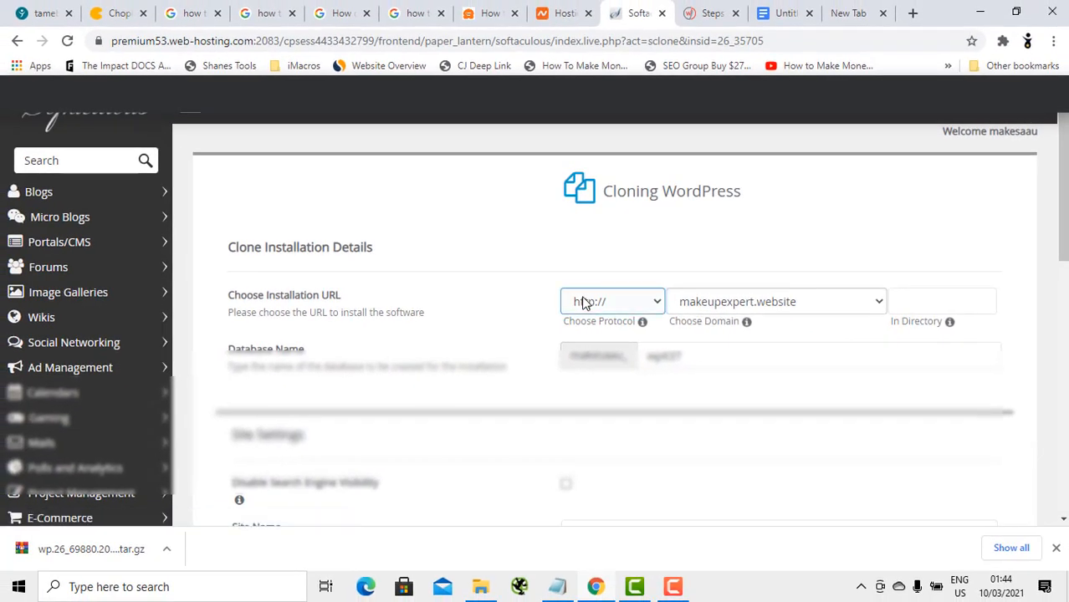
click(525, 310)
click(602, 355)
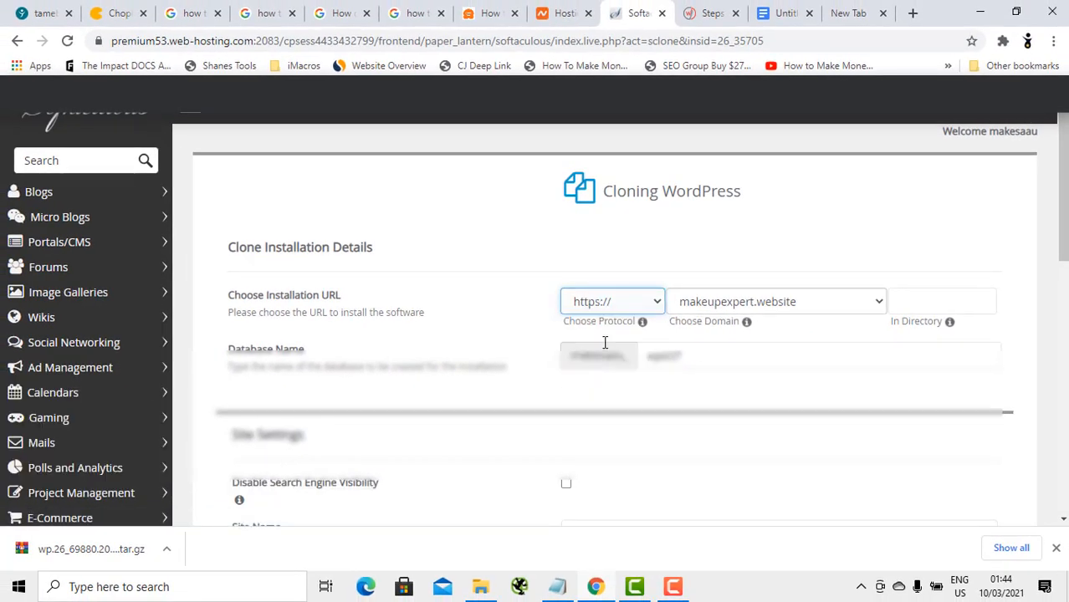
click(713, 303)
scroll(715, 267, down, 1)
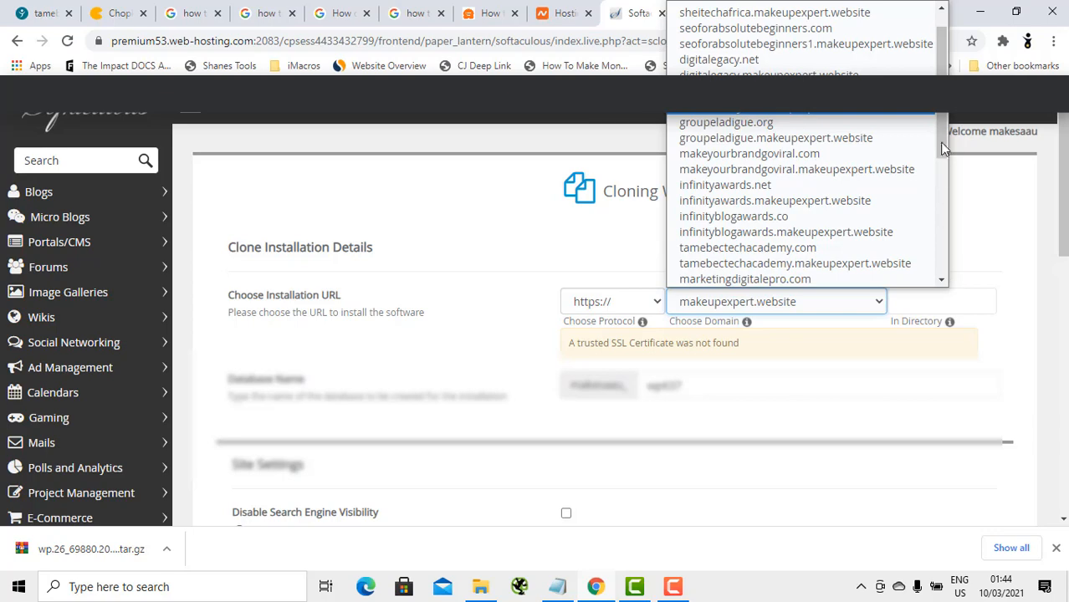
drag(940, 127, 943, 266)
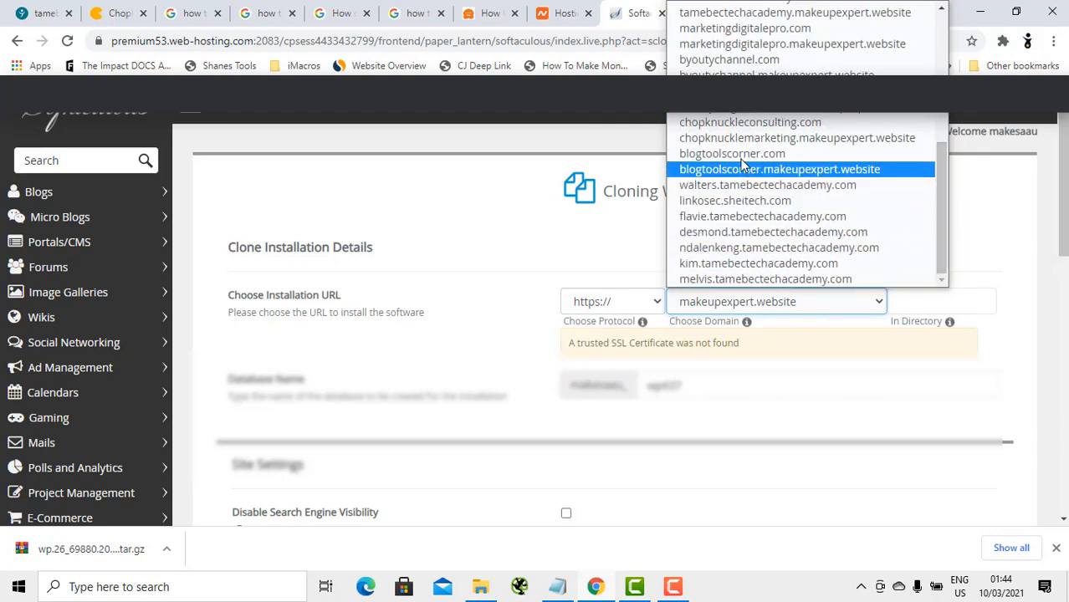
click(731, 124)
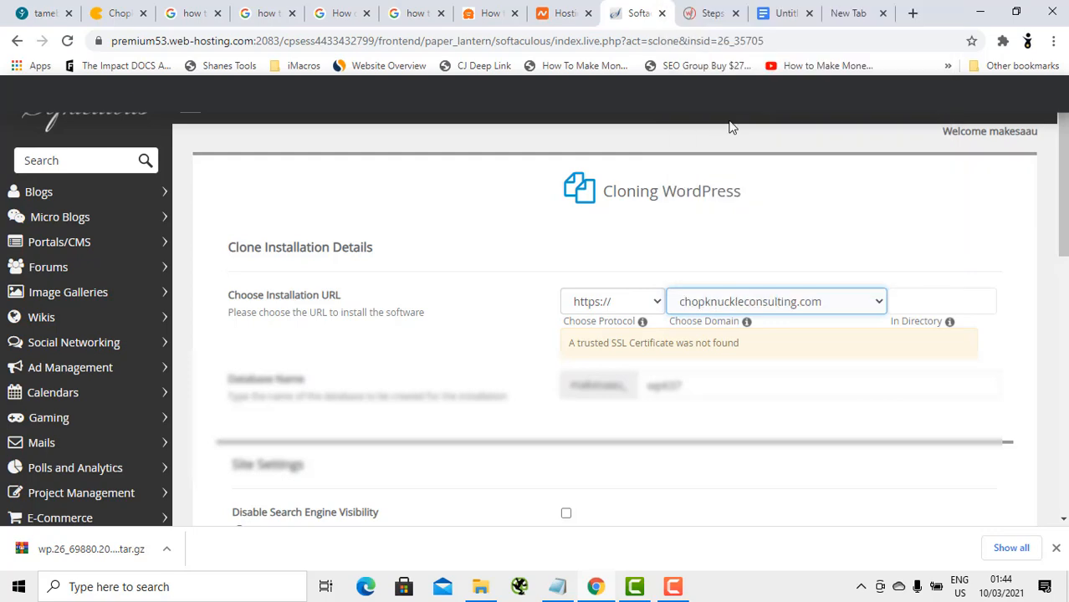
scroll(752, 335, down, 15)
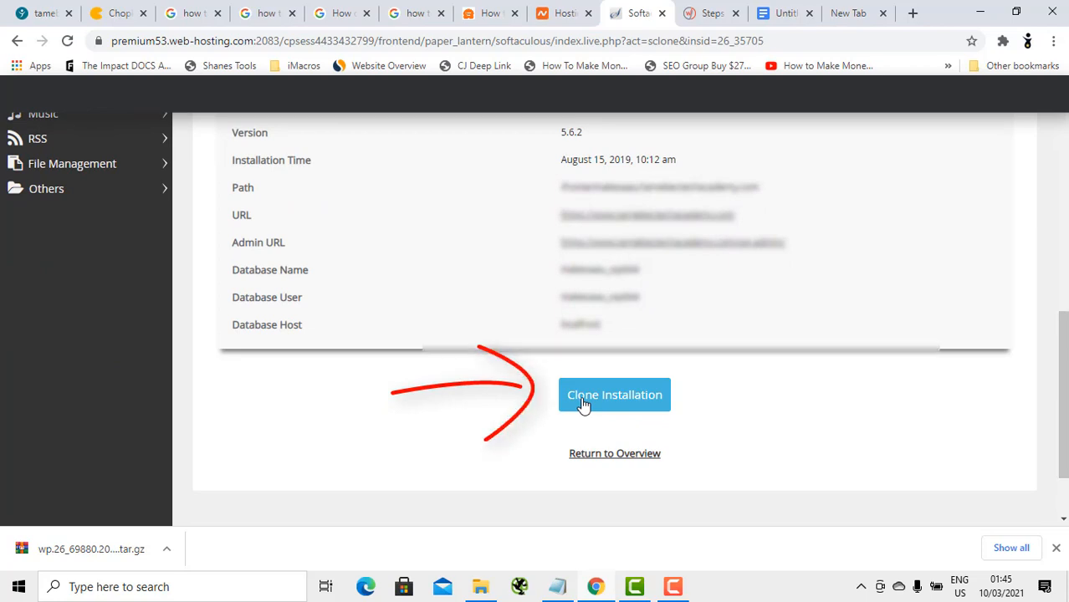
click(584, 404)
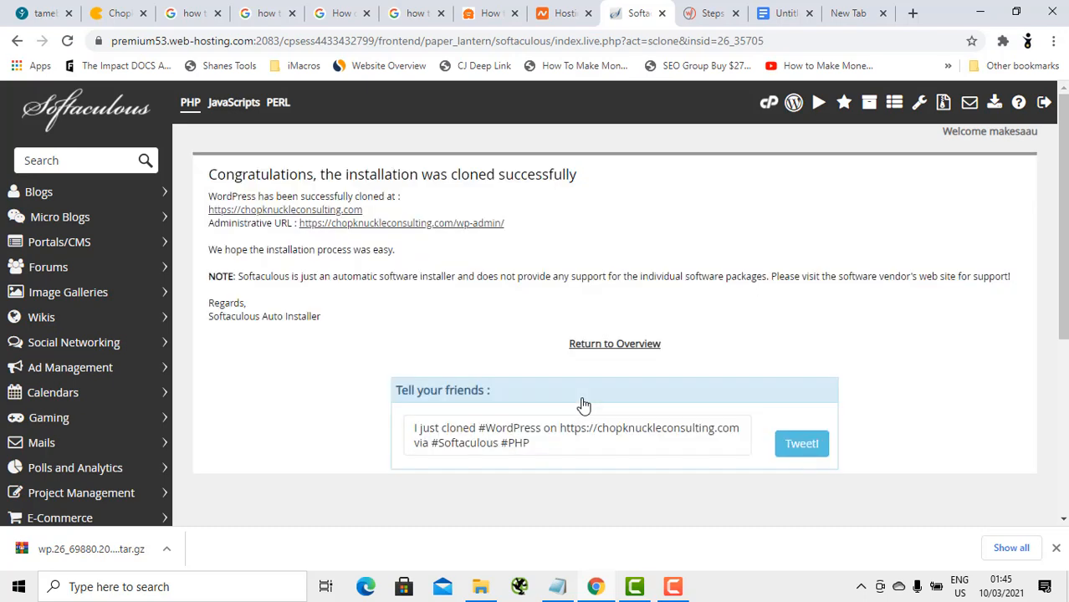
- Open the cloned site at chopknuckleconsulting.com and compare its page and address with the original tamebectechacademy.com site
drag(1064, 313, 1064, 314)
click(311, 211)
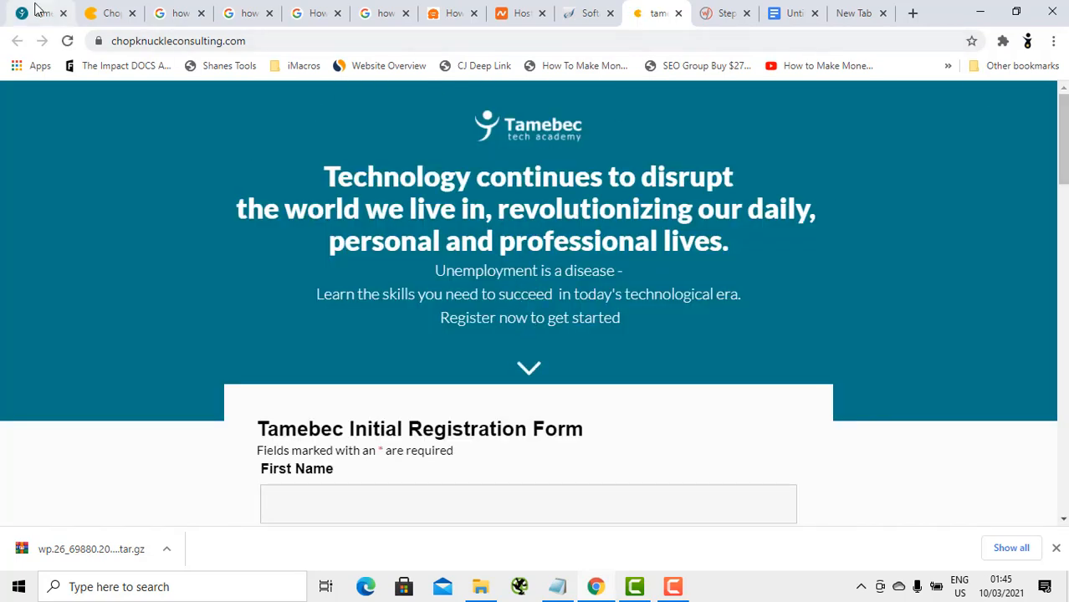
click(37, 11)
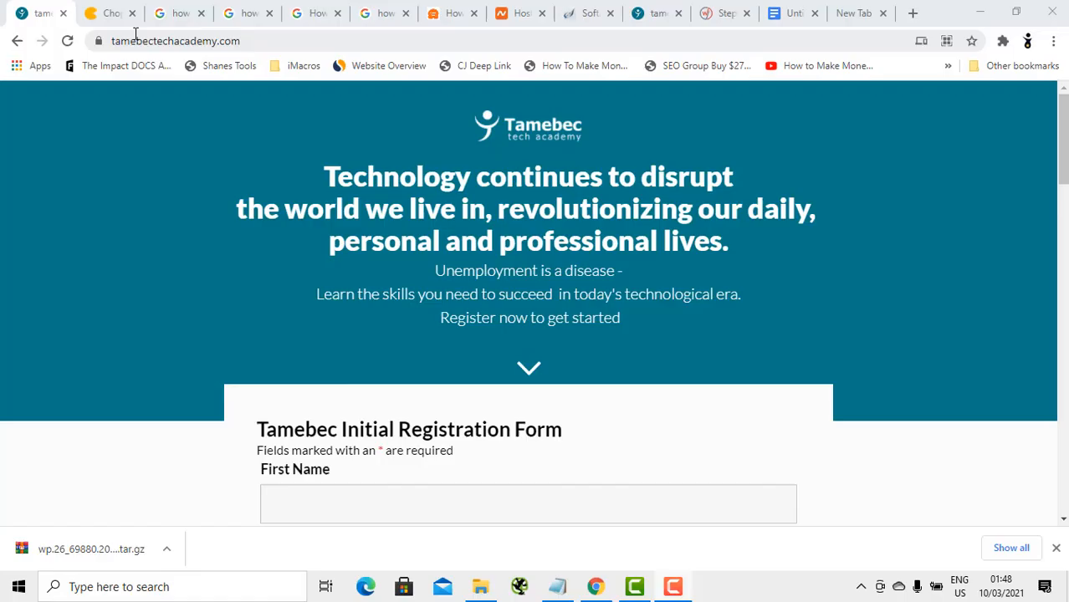
click(125, 42)
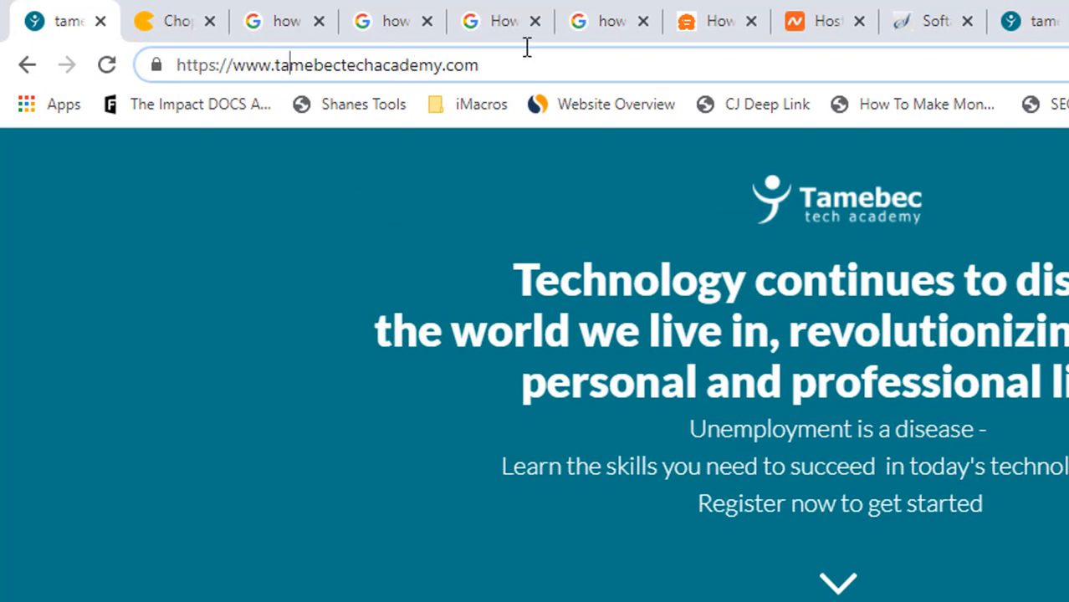
click(1046, 25)
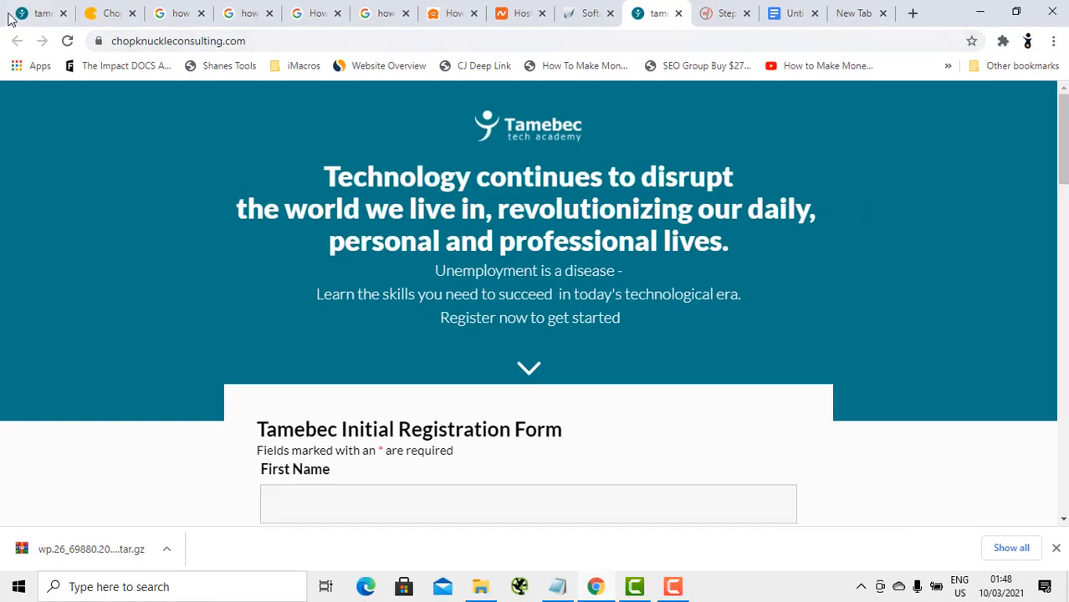
click(37, 13)
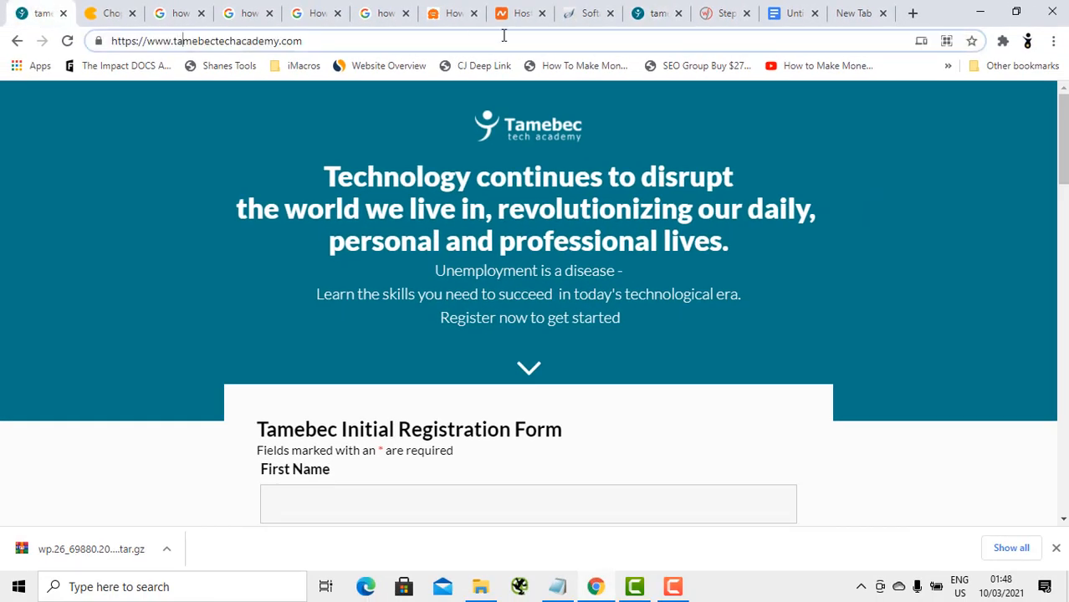
click(656, 14)
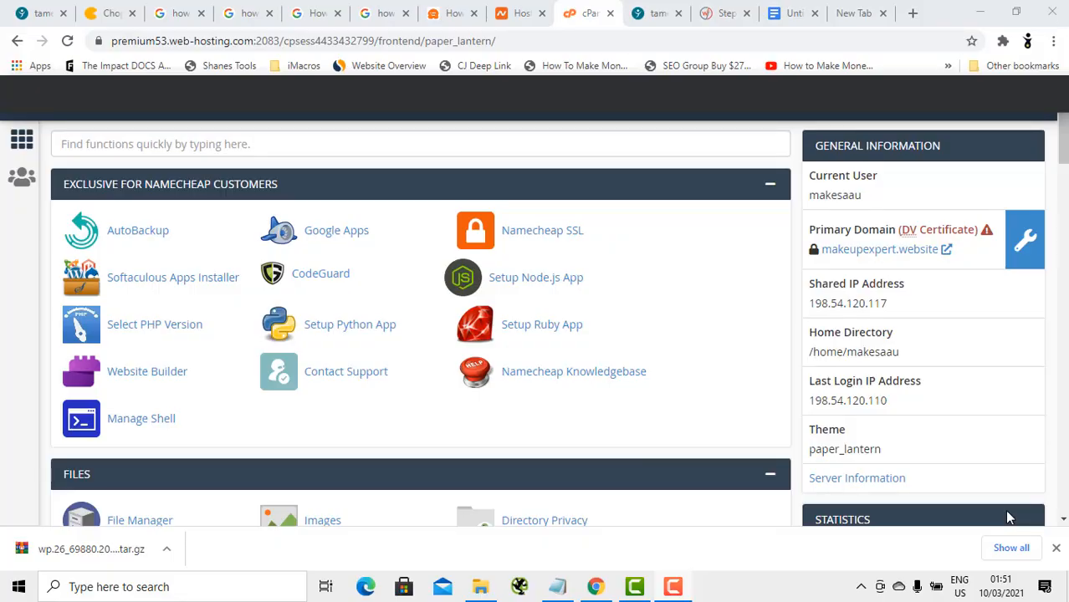
- Search the cPanel functions for "file" and open File Manager
click(371, 138)
text(file)
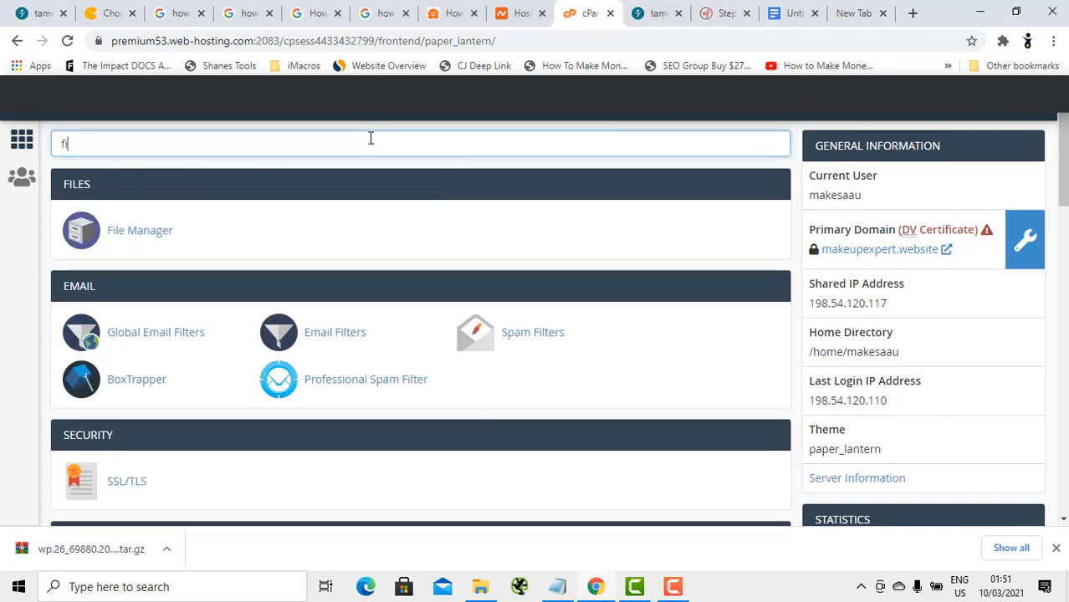
click(117, 234)
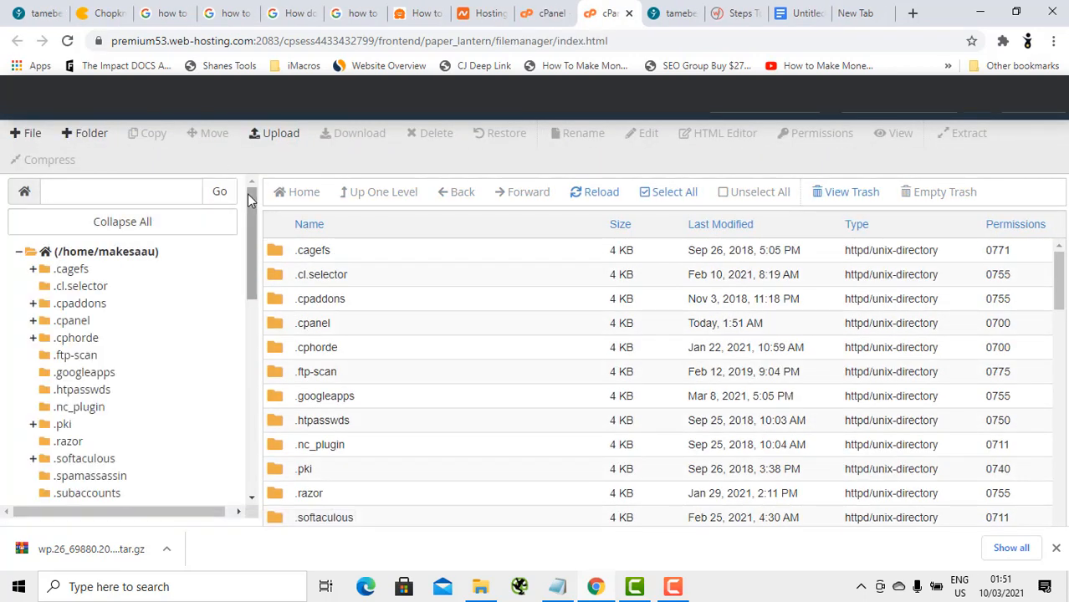
- Open the tamebectechacademy.com folder in the directory tree and select its .htaccess file
drag(248, 194, 251, 334)
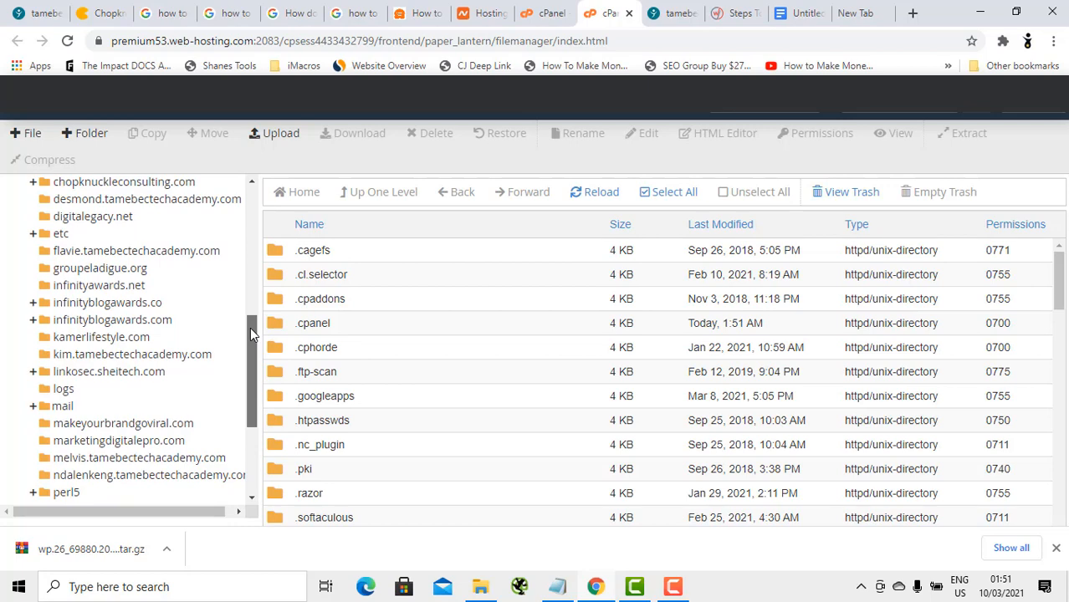
drag(251, 333, 250, 402)
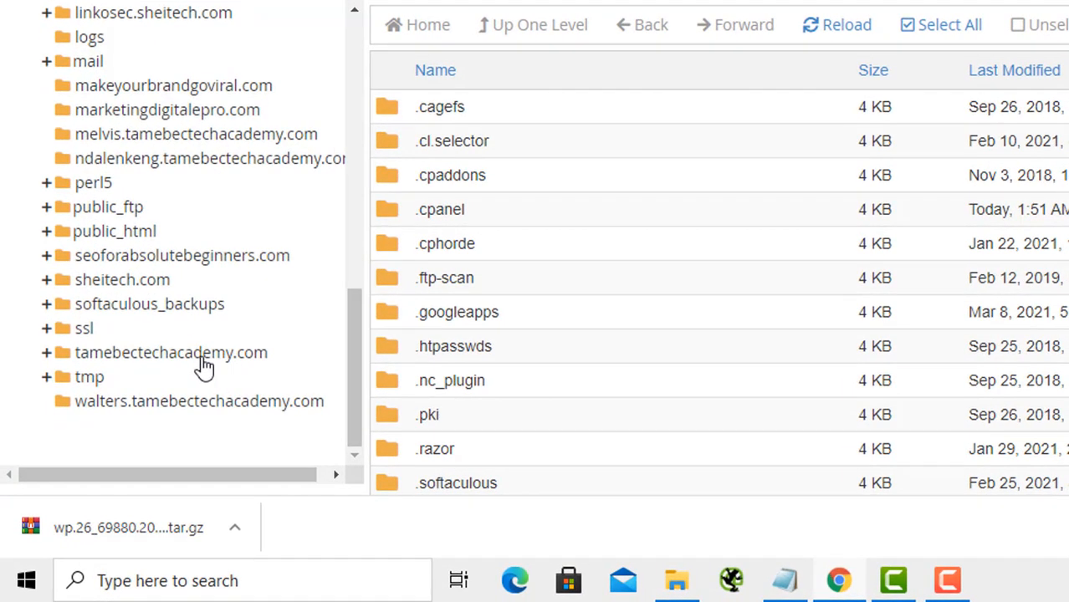
click(145, 428)
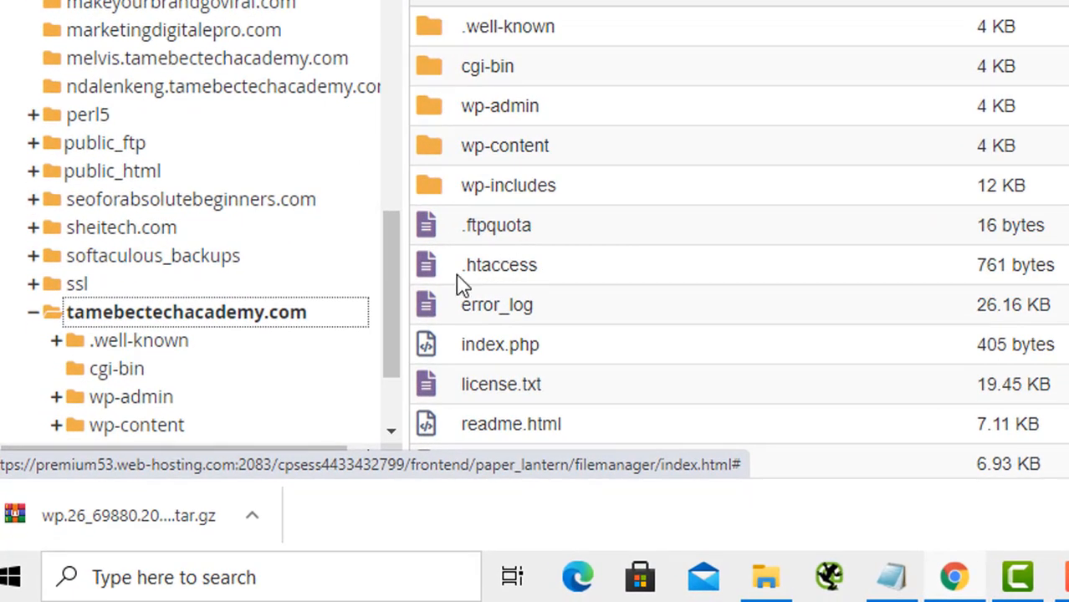
click(523, 269)
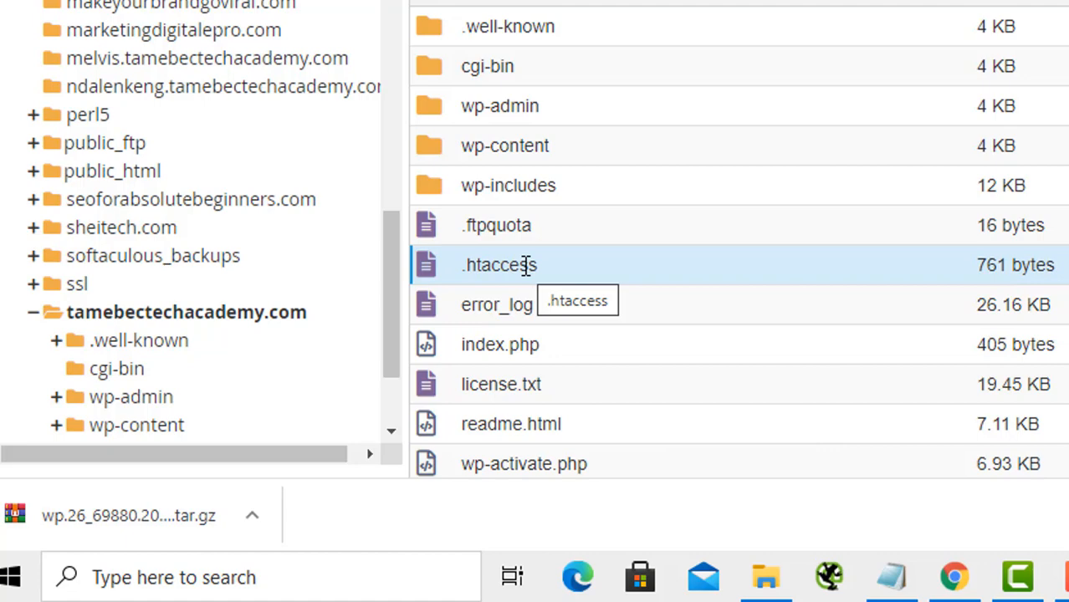
- Switch to the htaccess (1) file in Notepad, copy its whole RedirectMatch 301 line and return to File Manager
click(890, 577)
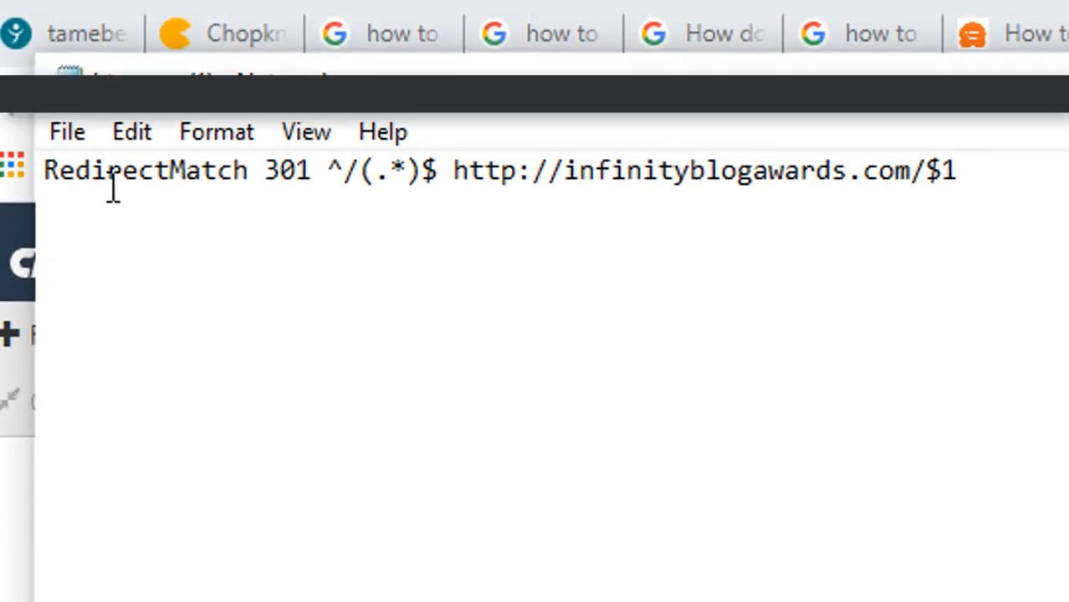
click(113, 191)
drag(987, 171, 92, 109)
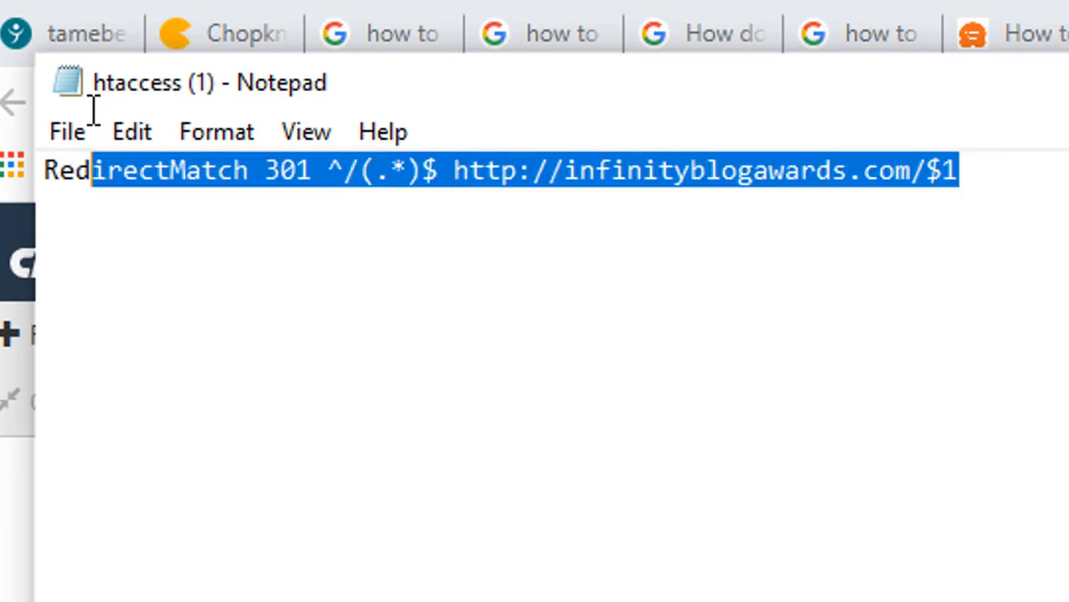
click(46, 172)
drag(44, 172, 995, 220)
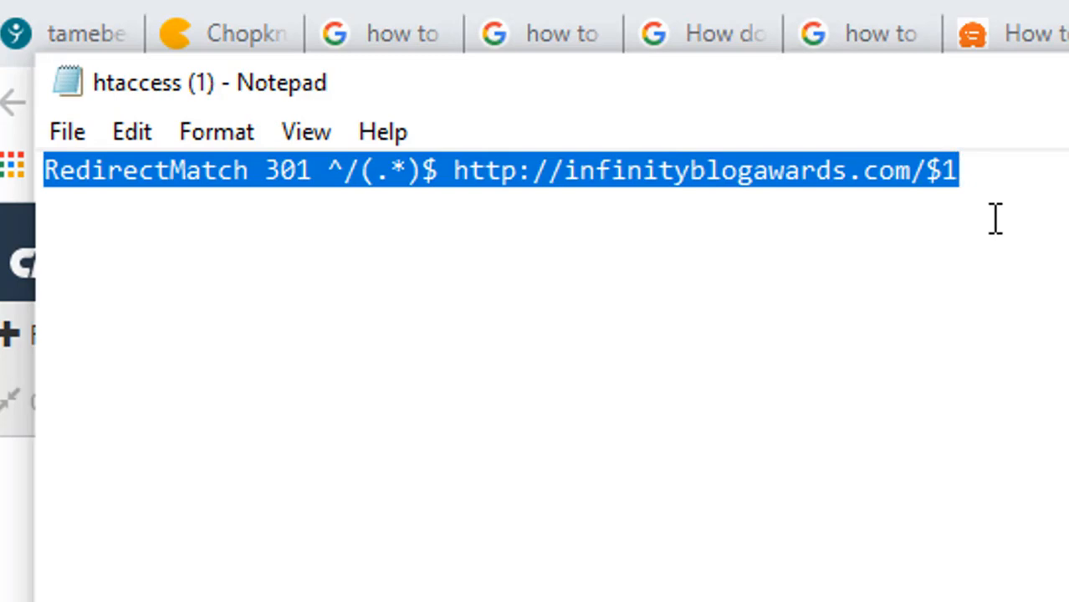
key(ctrl+c)
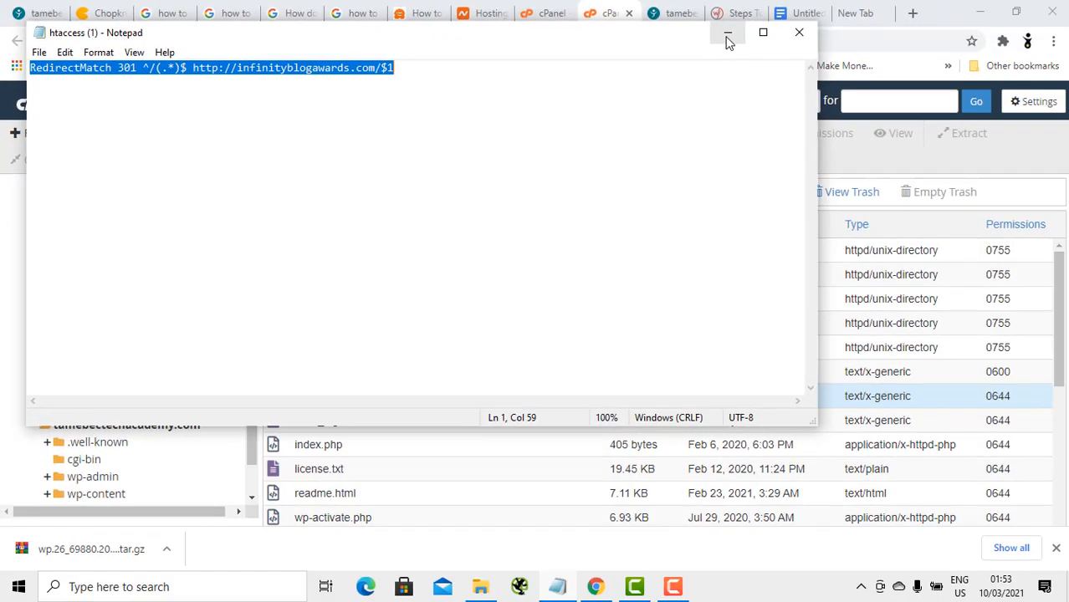
click(727, 38)
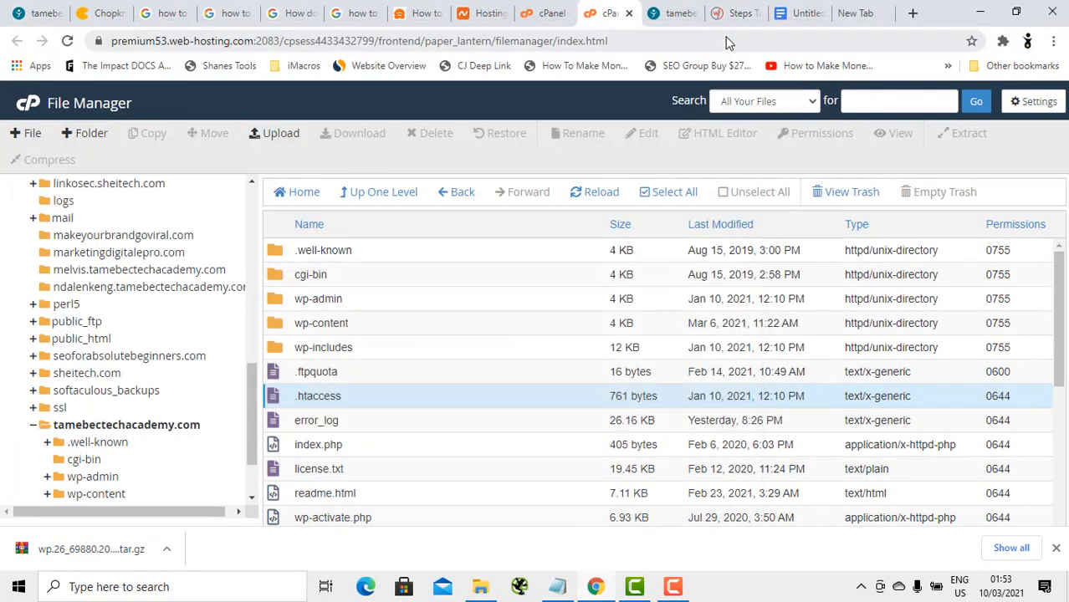
- Rename the .htaccess file in the tamebectechacademy.com folder as .htaccess1
right_click(315, 396)
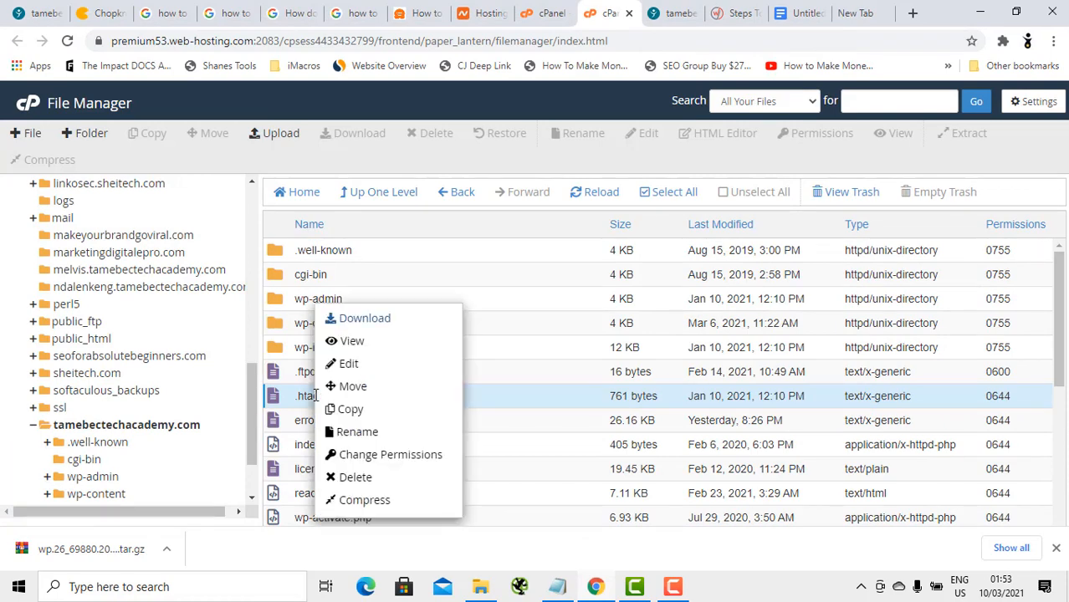
click(370, 434)
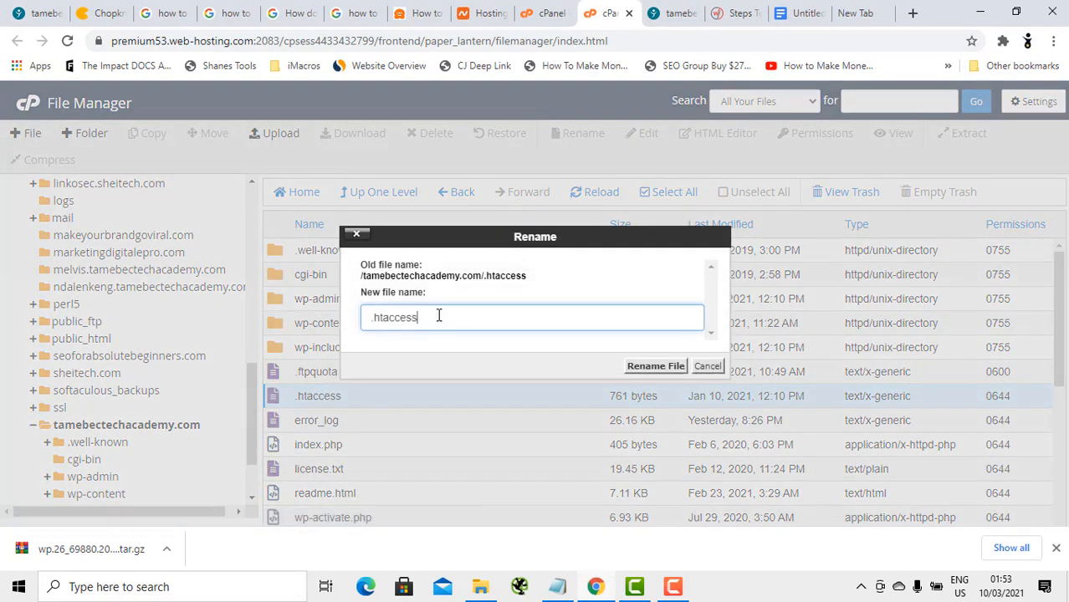
text(1)
click(653, 368)
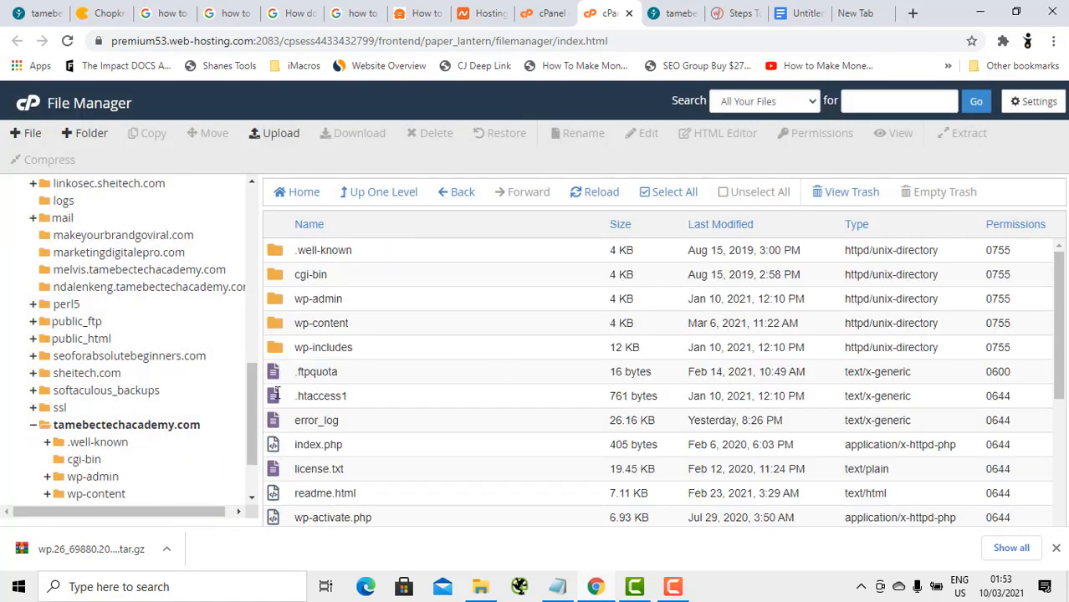
- Create a new file named .htaccess in the /tamebectechacademy.com folder
click(28, 135)
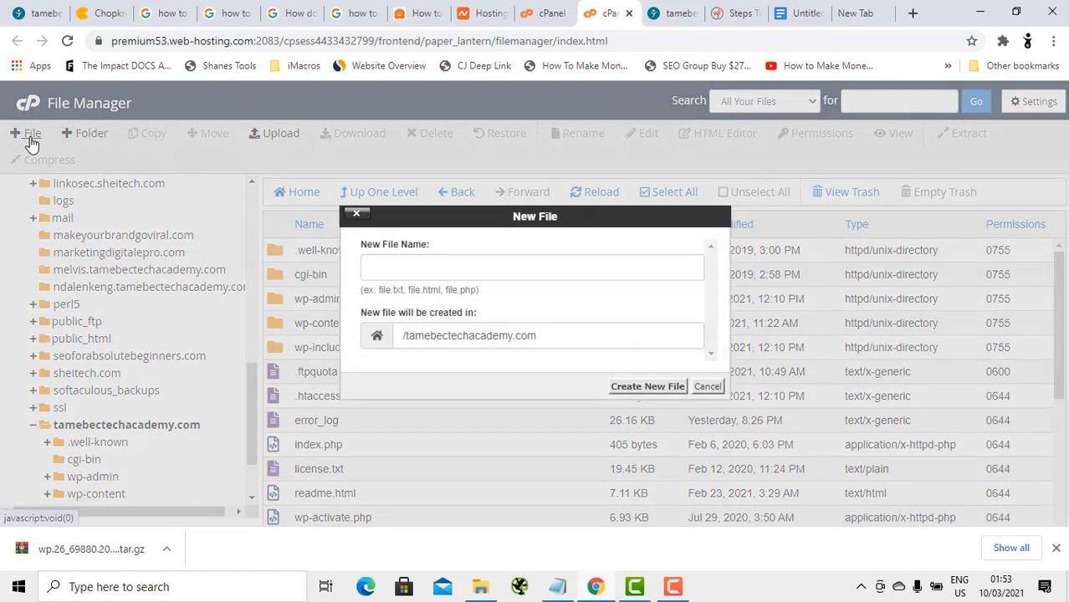
text(.htaccess)
click(406, 308)
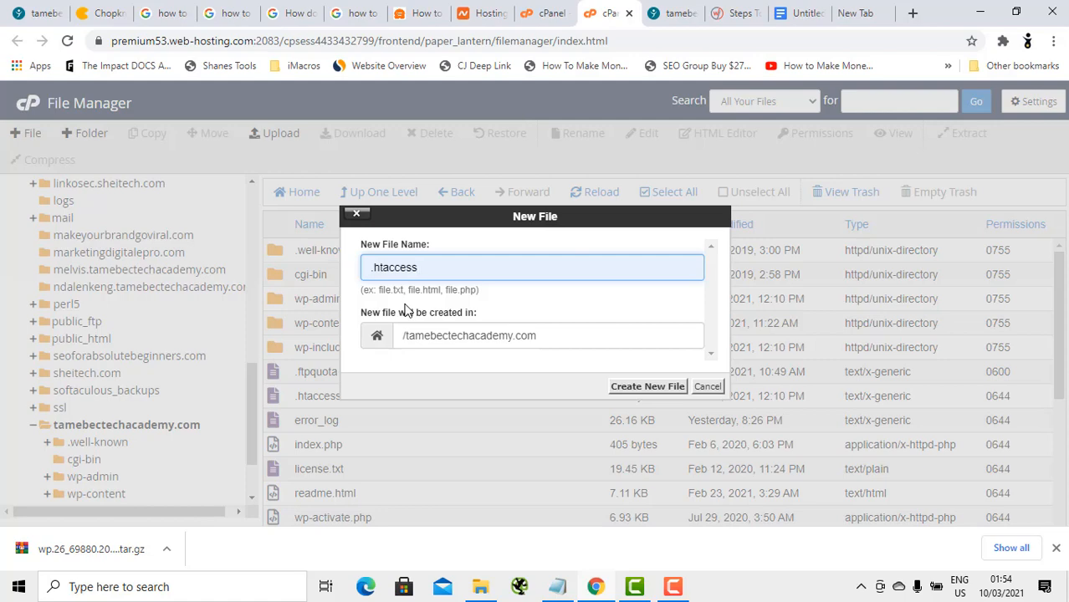
click(638, 388)
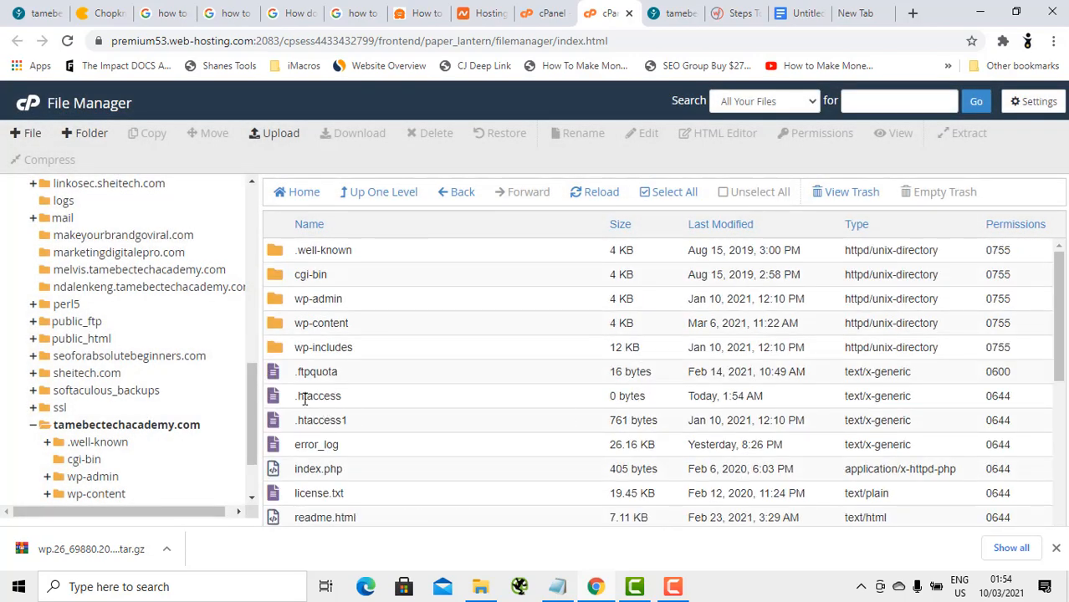
click(558, 588)
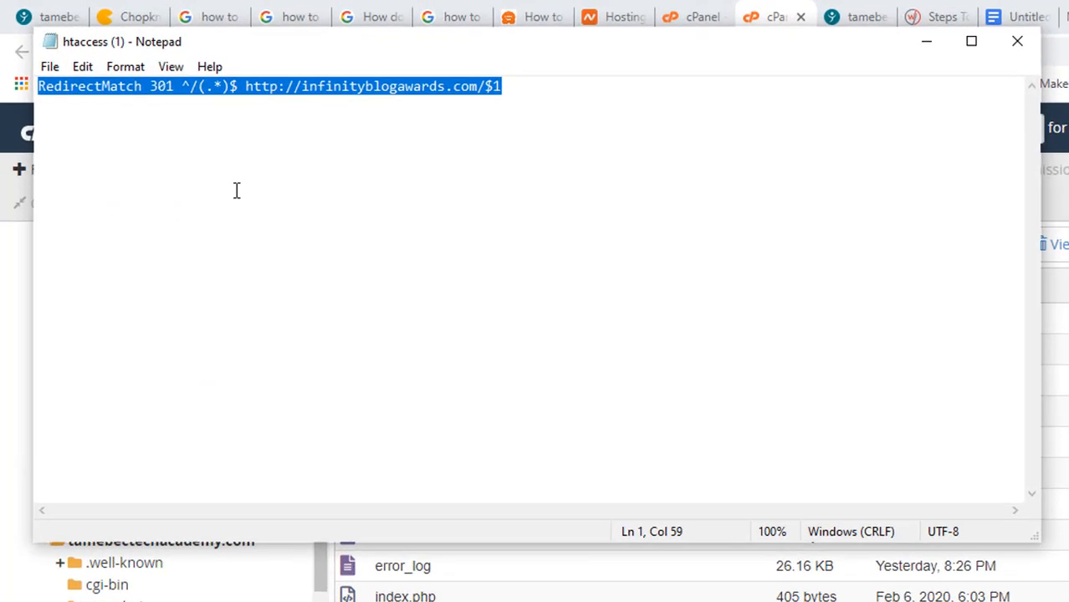
click(186, 150)
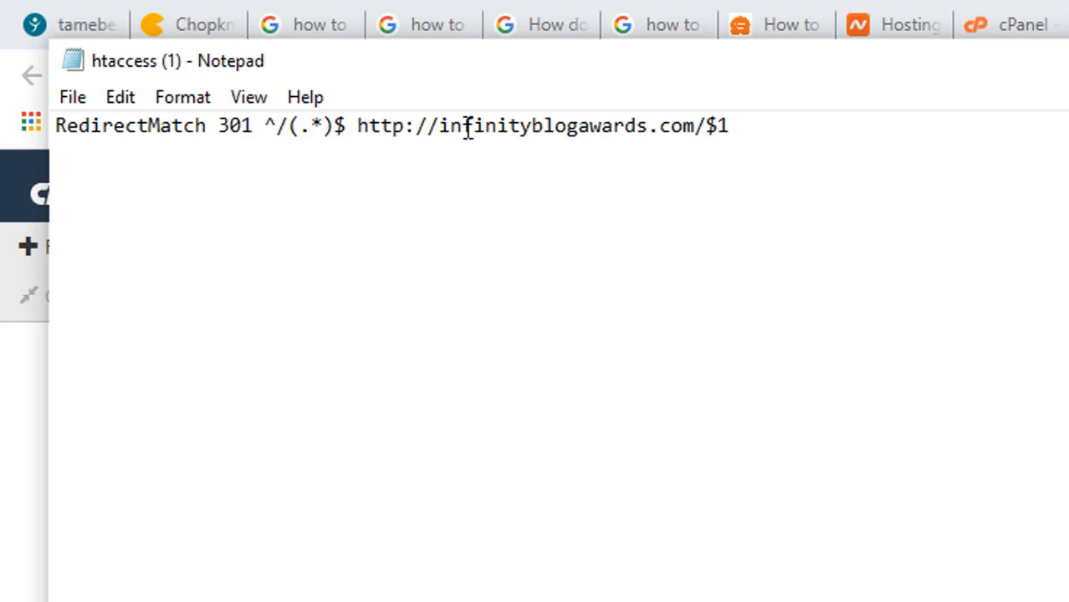
drag(695, 127, 358, 127)
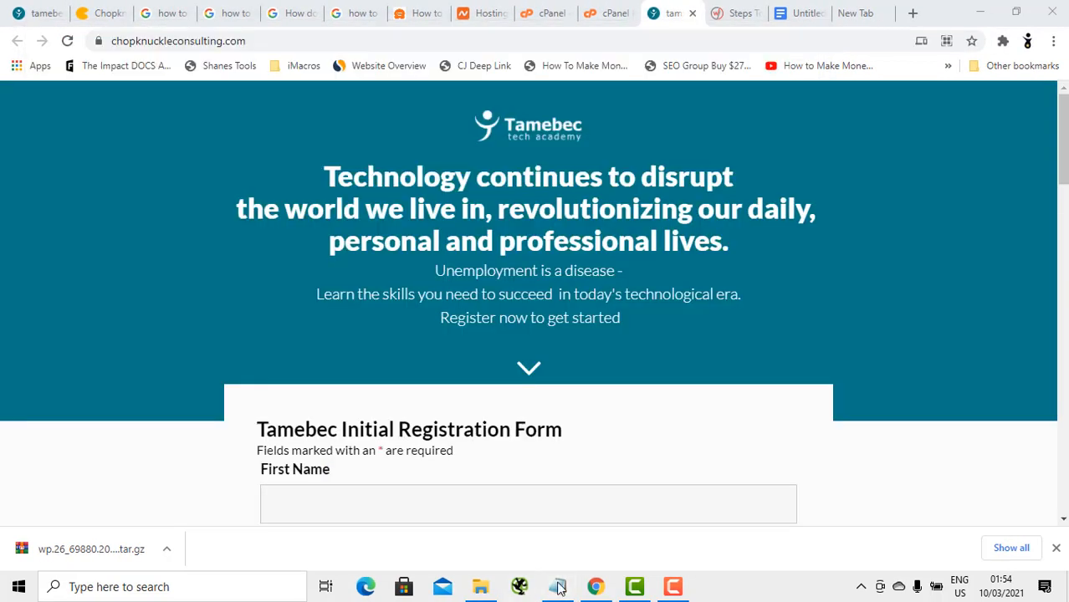
click(558, 588)
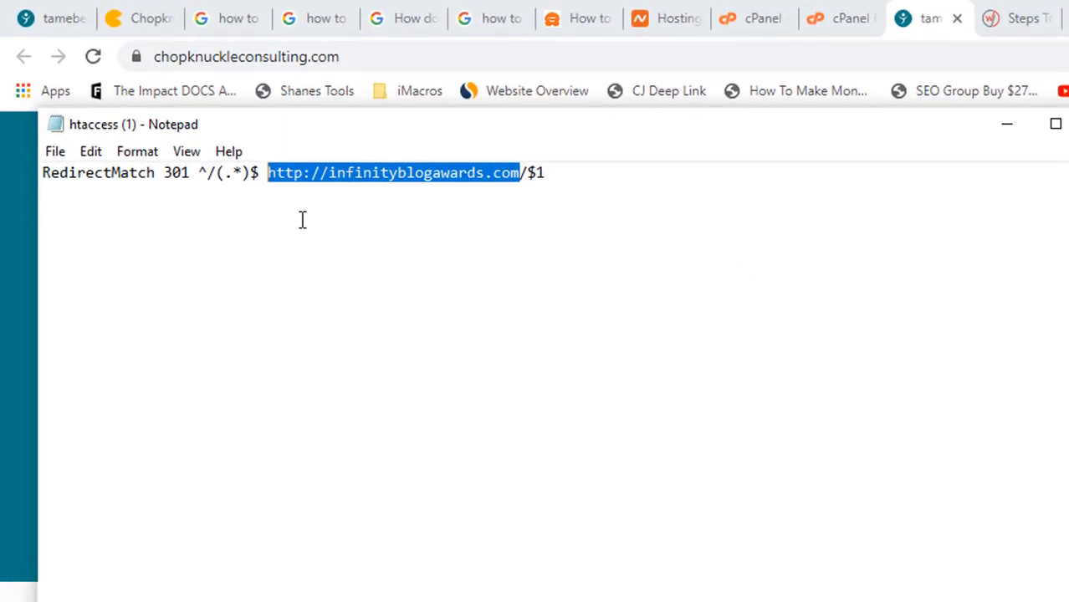
key(ctrl+v)
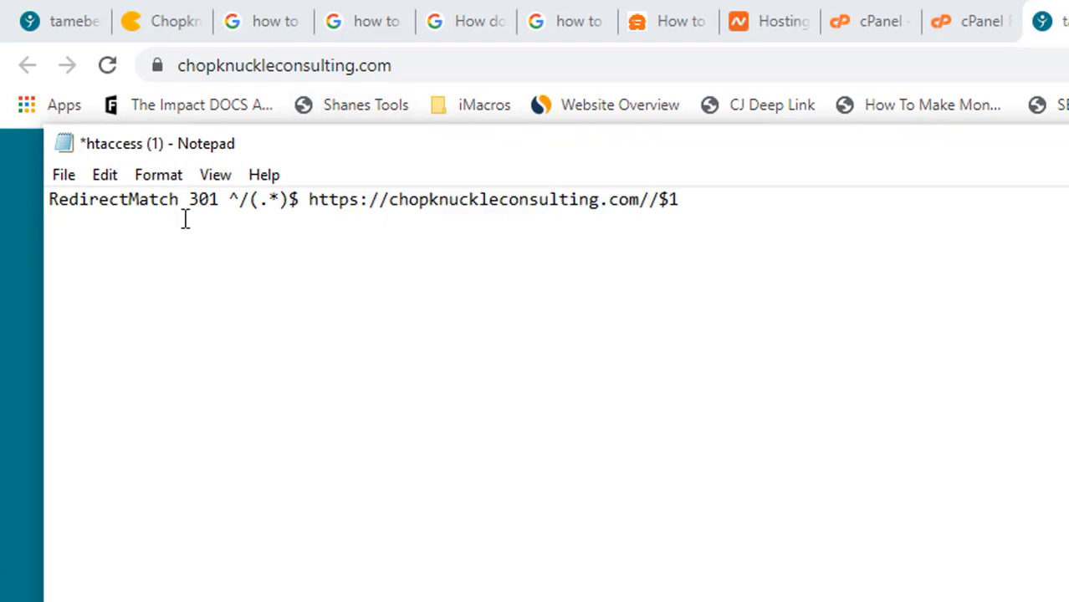
- Copy the whole RedirectMatch 301 line from Notepad and return to cPanel File Manager in Chrome
click(697, 198)
key(ctrl+a)
key(ctrl+c)
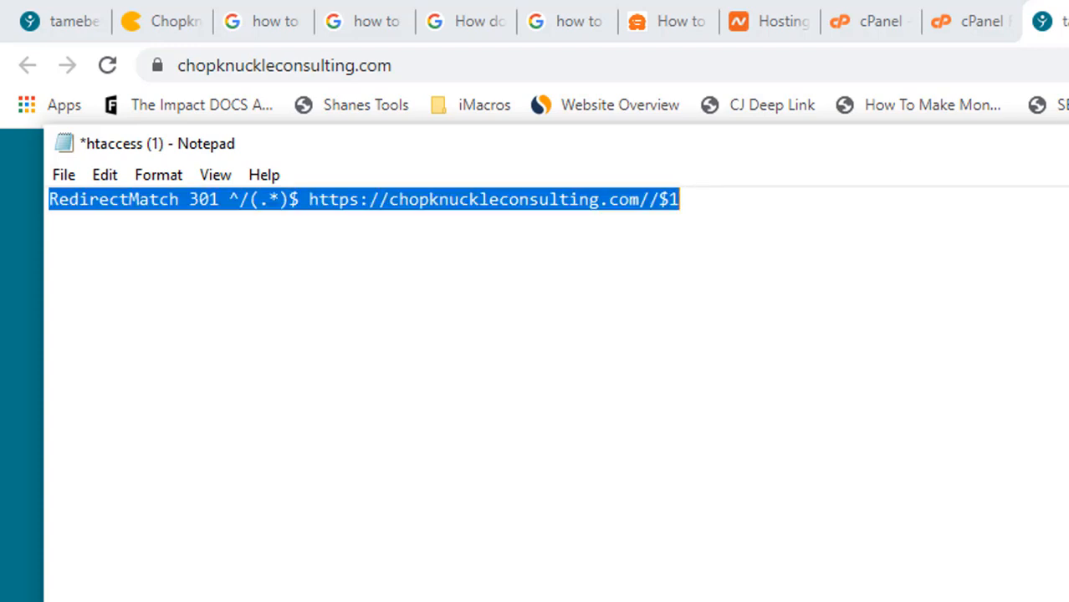
key(alt+Tab)
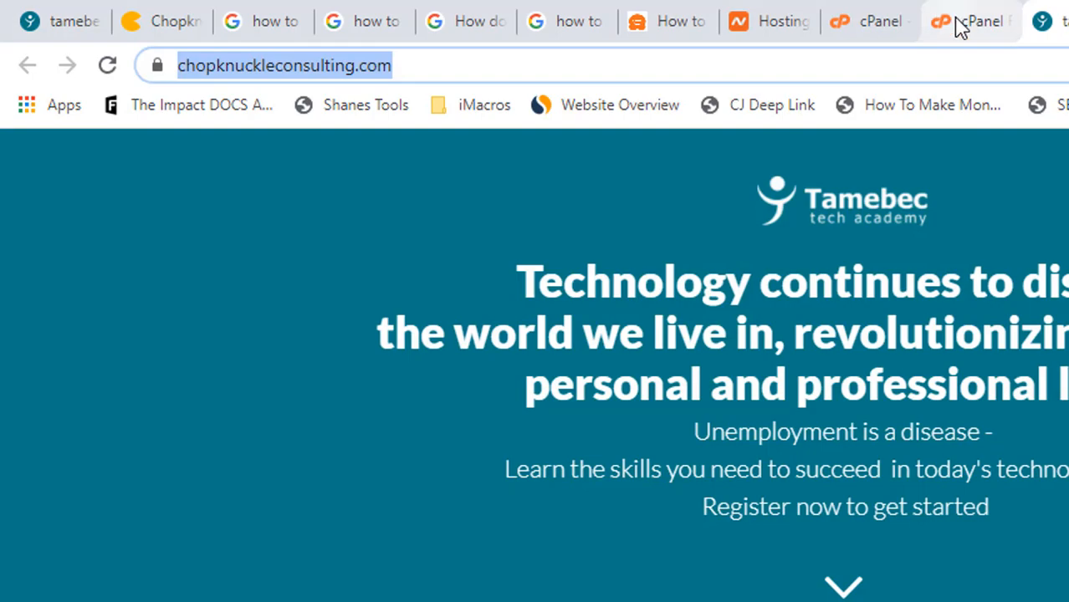
click(954, 23)
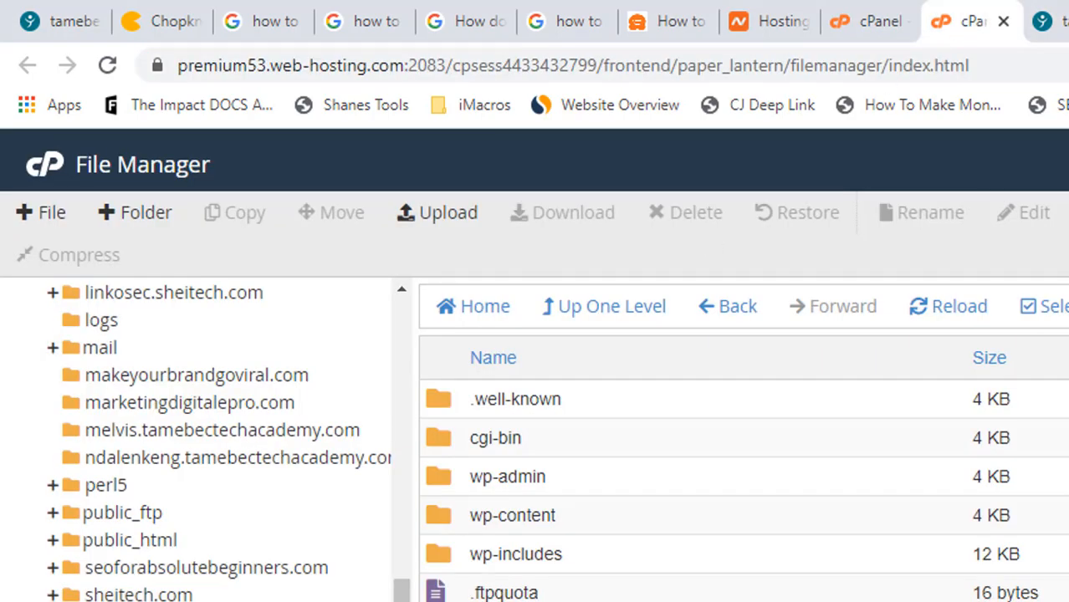
click(334, 488)
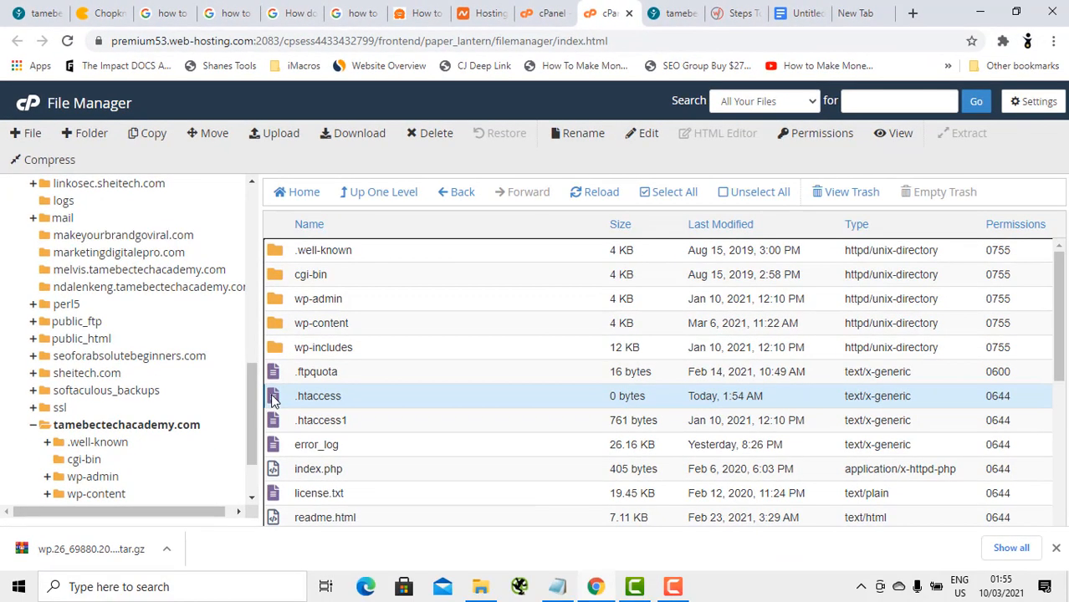
click(646, 135)
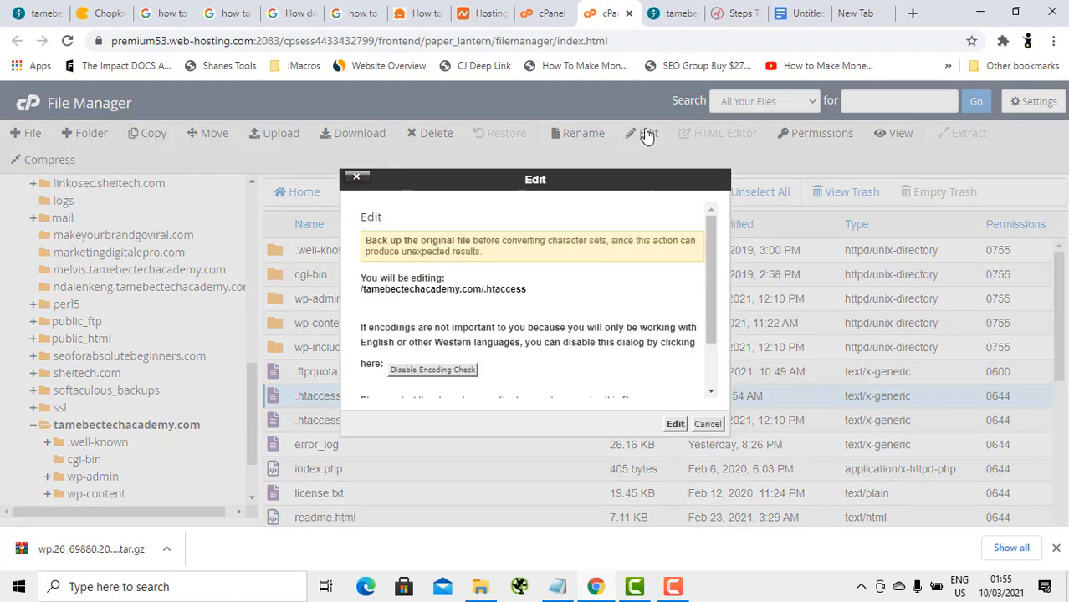
click(674, 424)
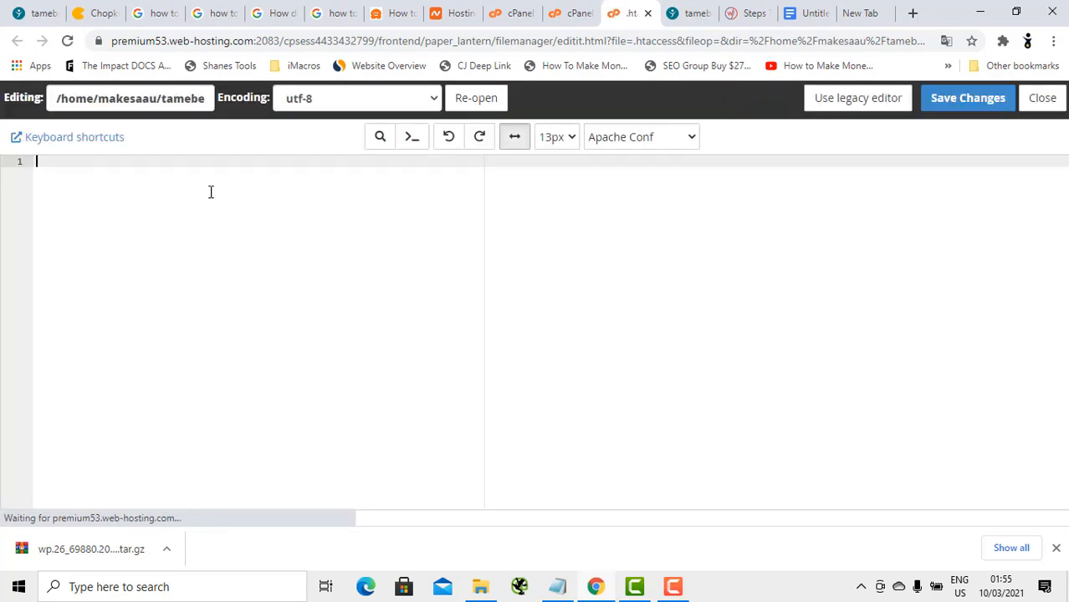
key(ctrl+v)
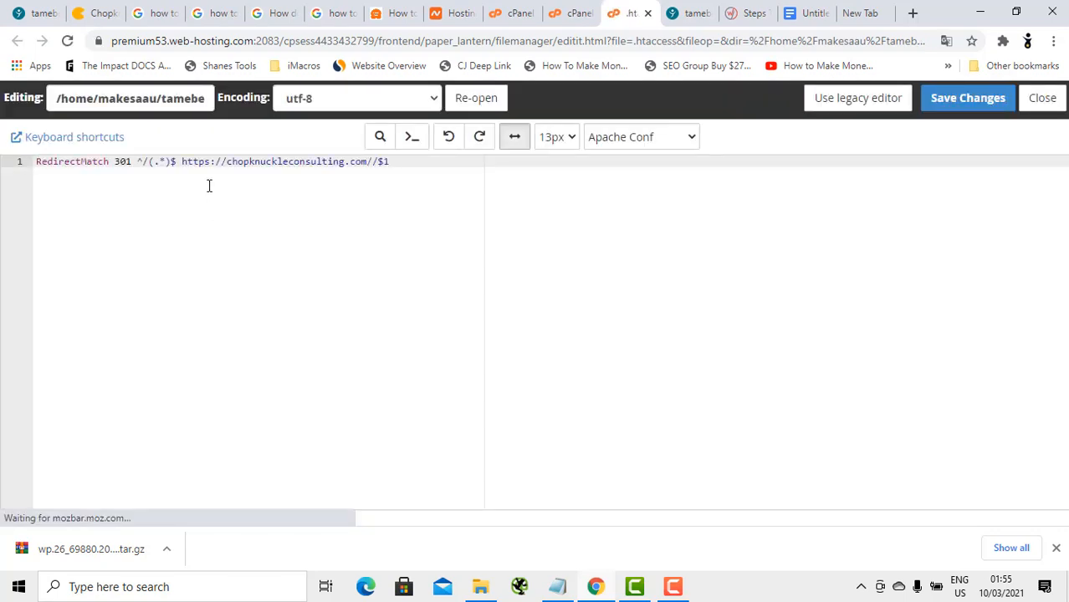
click(943, 99)
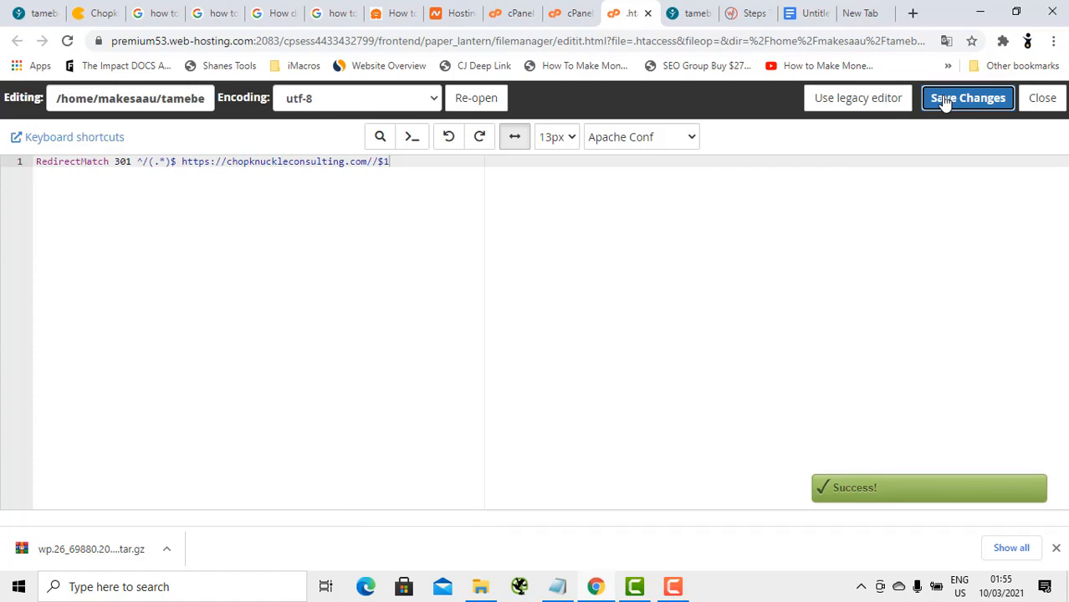
click(30, 17)
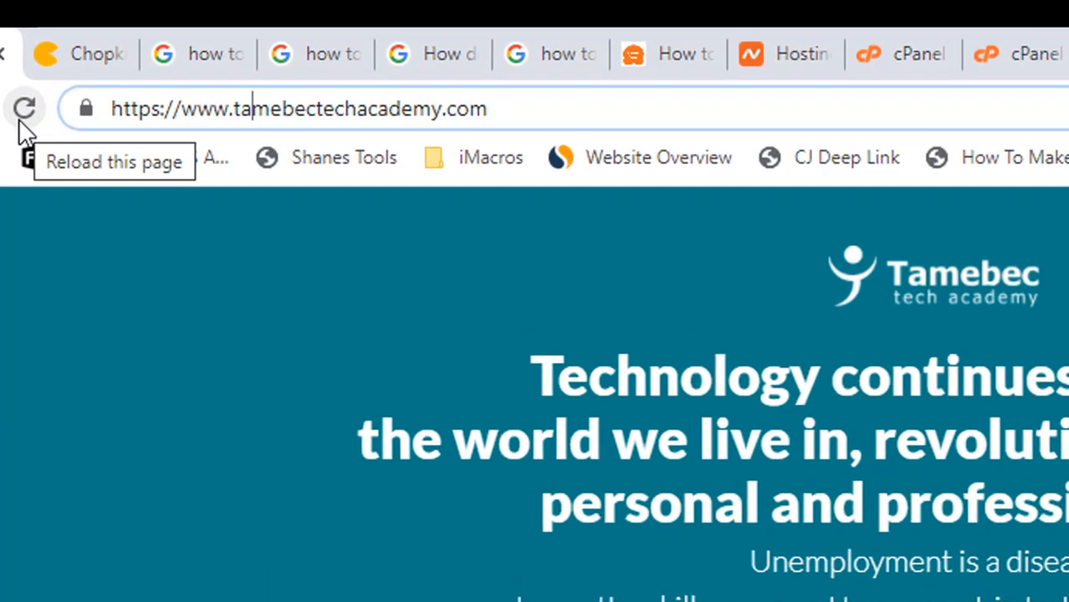
click(579, 112)
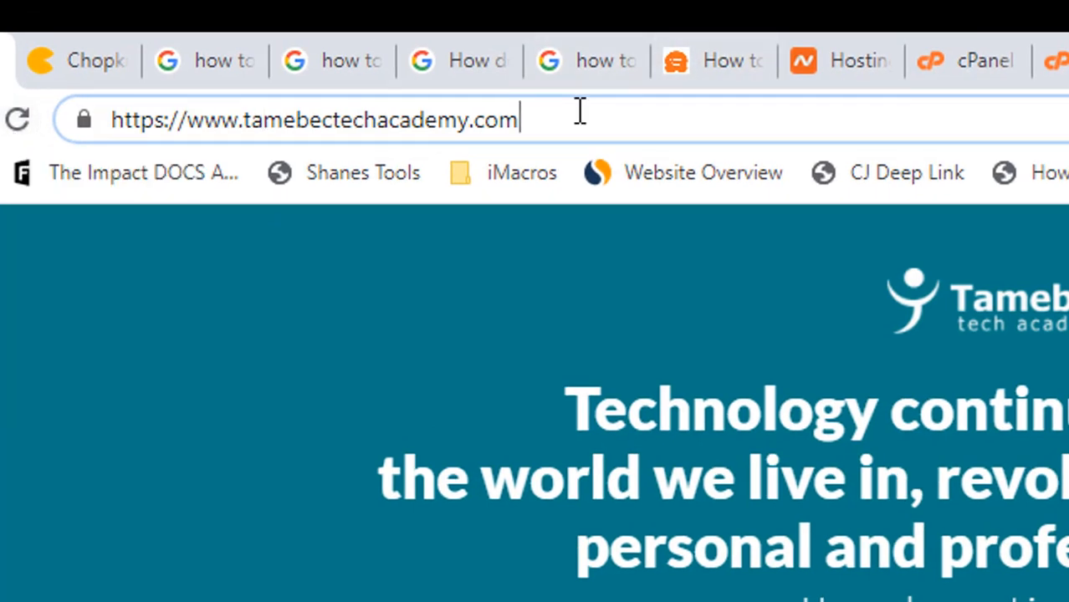
key(ctrl+a)
key(Return)
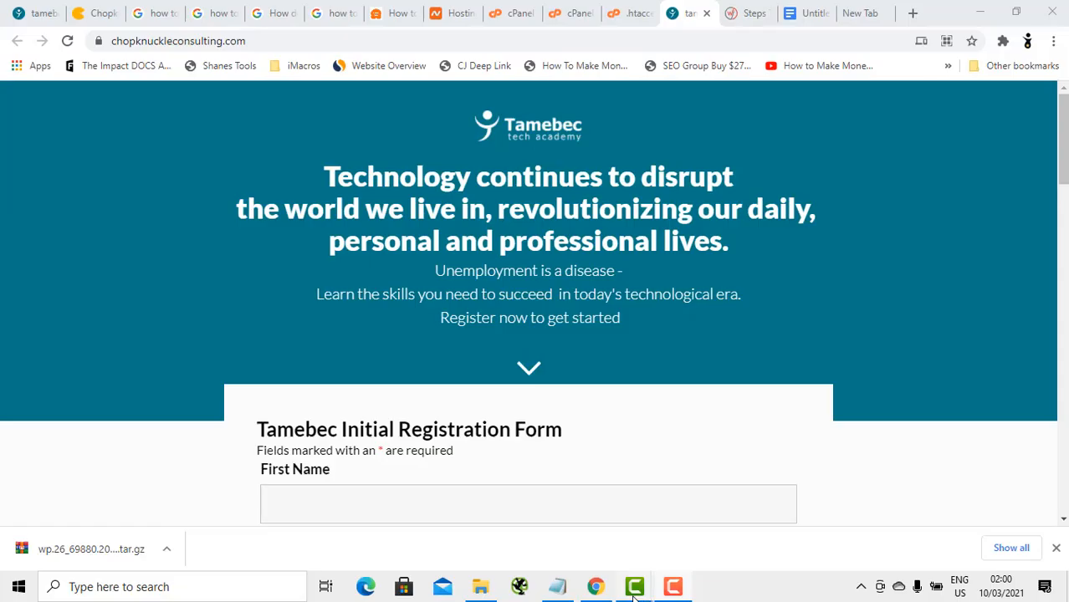
- Switch back to the htaccess (1) file in Notepad and review the redirect's target address and the whole RedirectMatch line
mouse_move(634, 589)
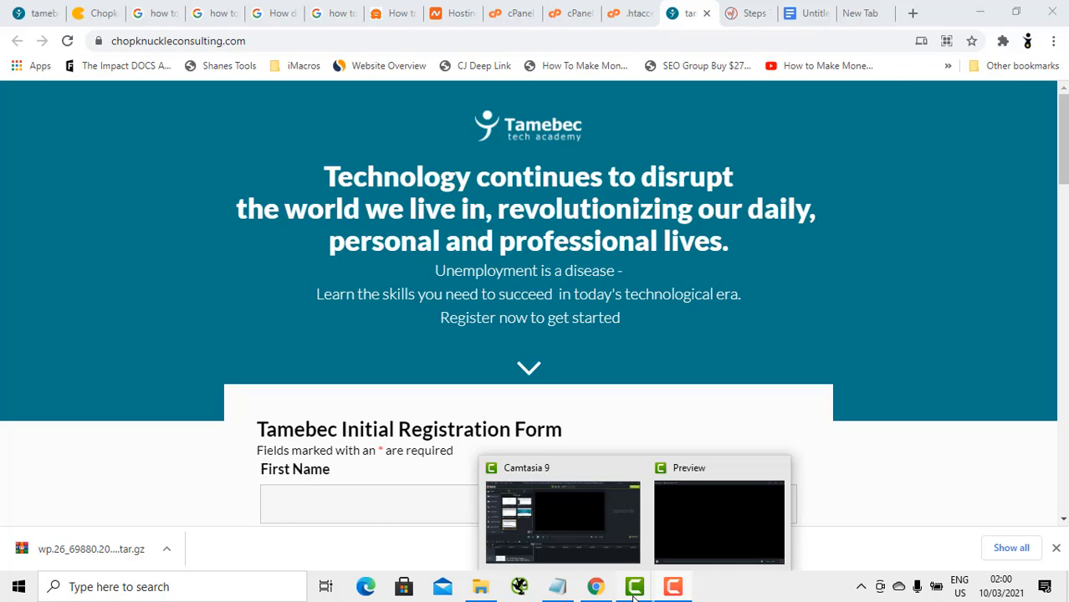
click(558, 587)
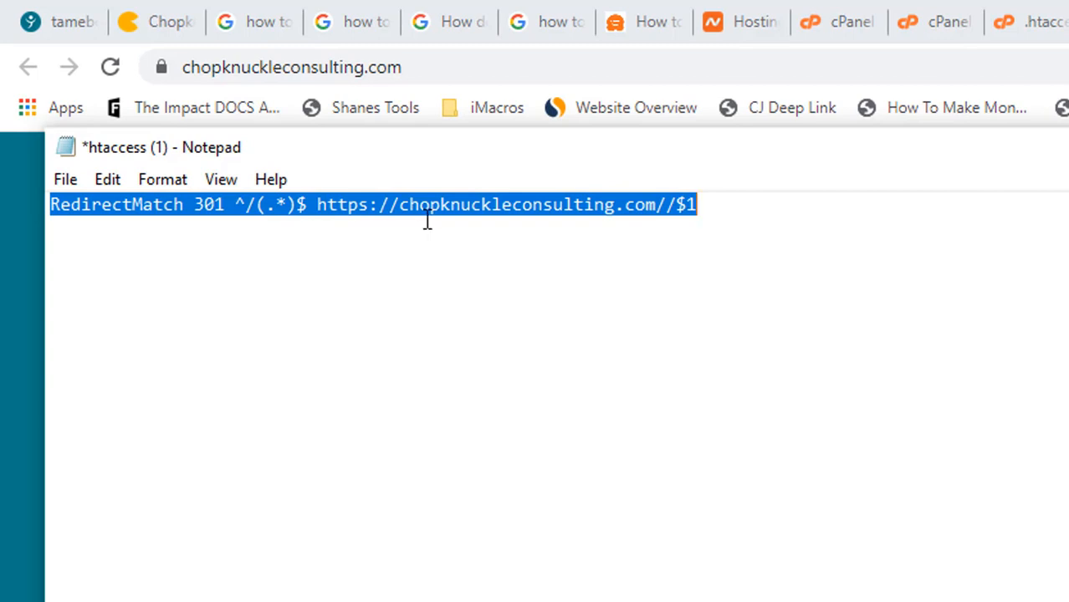
click(319, 204)
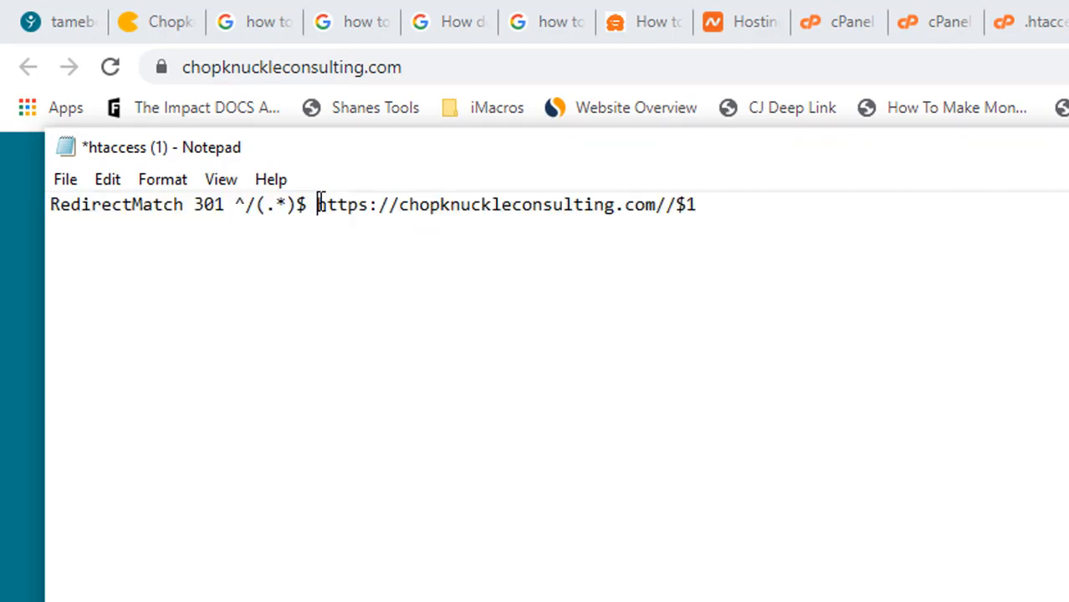
shift+click(621, 226)
drag(620, 226, 645, 227)
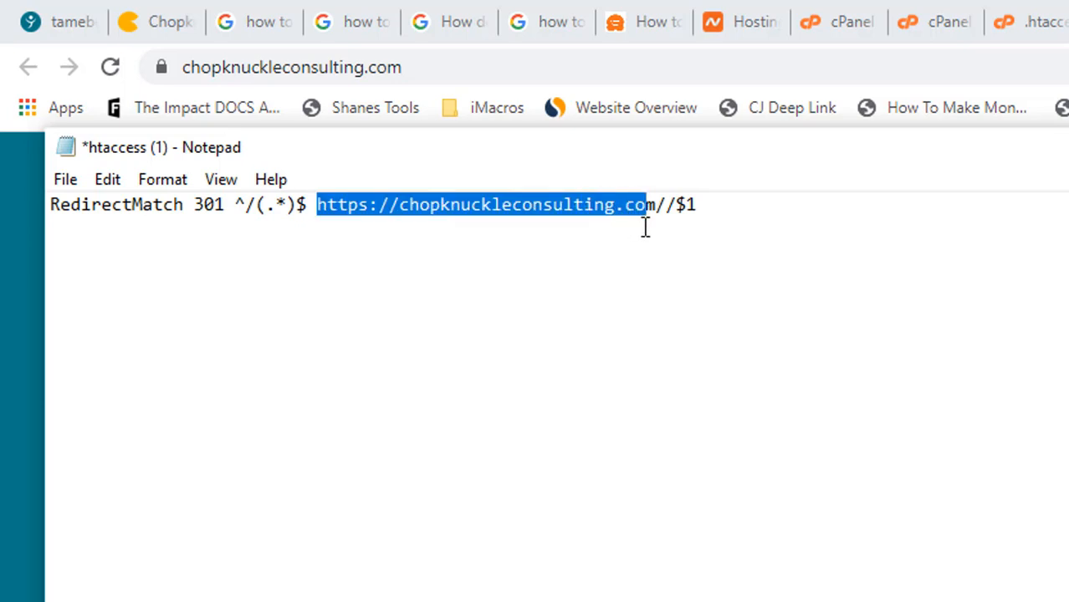
click(424, 220)
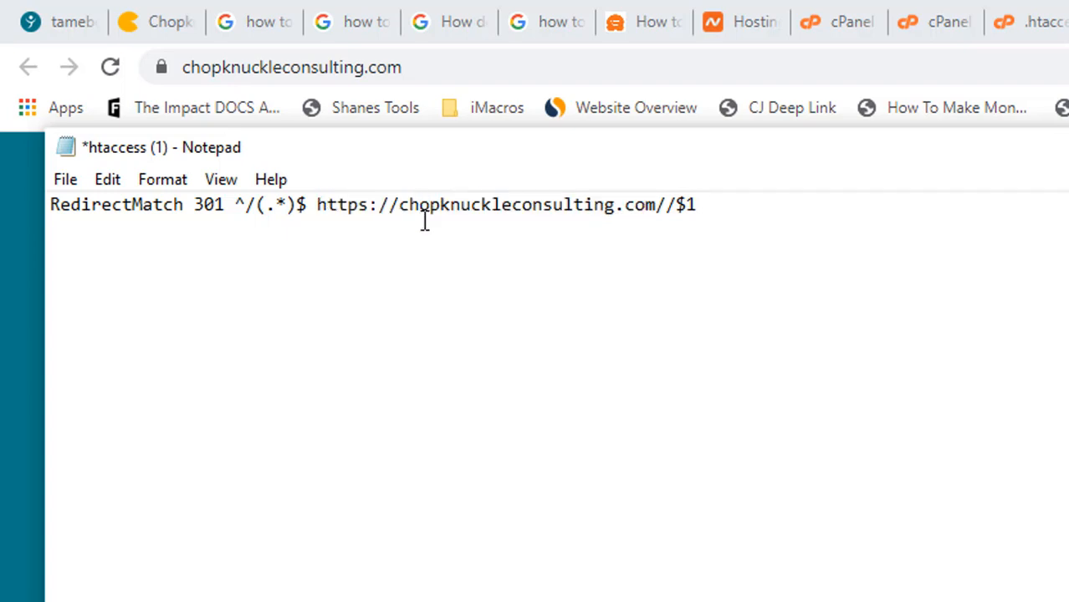
drag(51, 205, 712, 265)
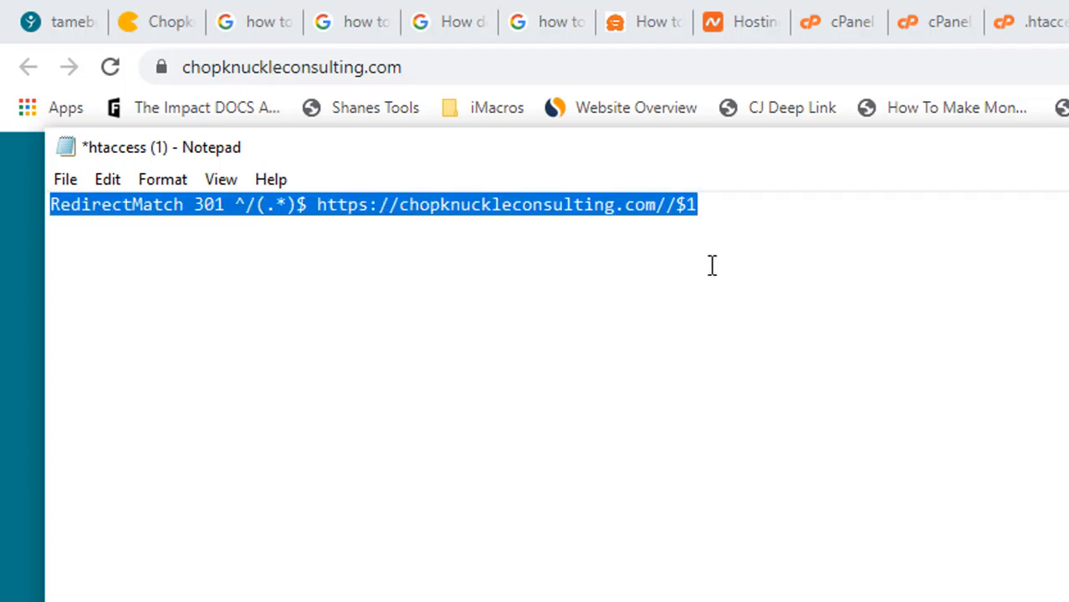